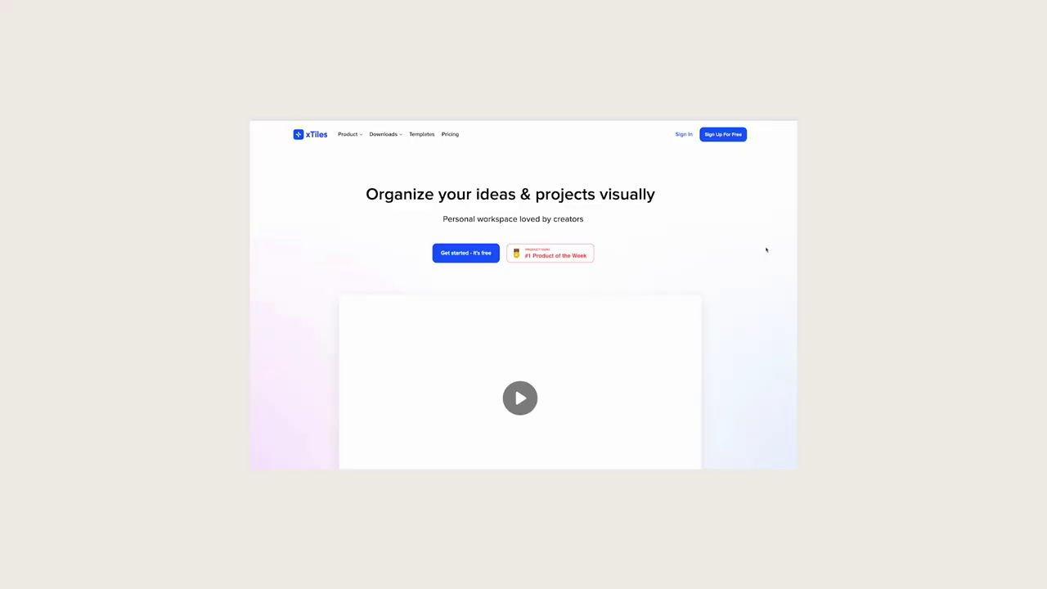
- Title the page ☁2023 and set a leaf-shadow Unsplash photo as its cover
scroll(523, 327, down, 10)
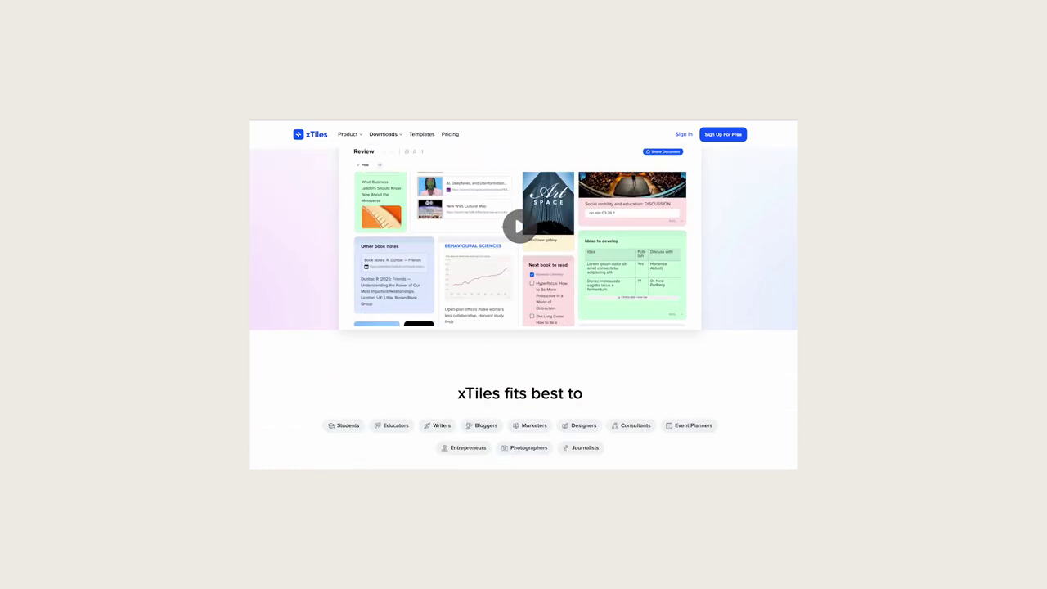
scroll(523, 327, down, 10)
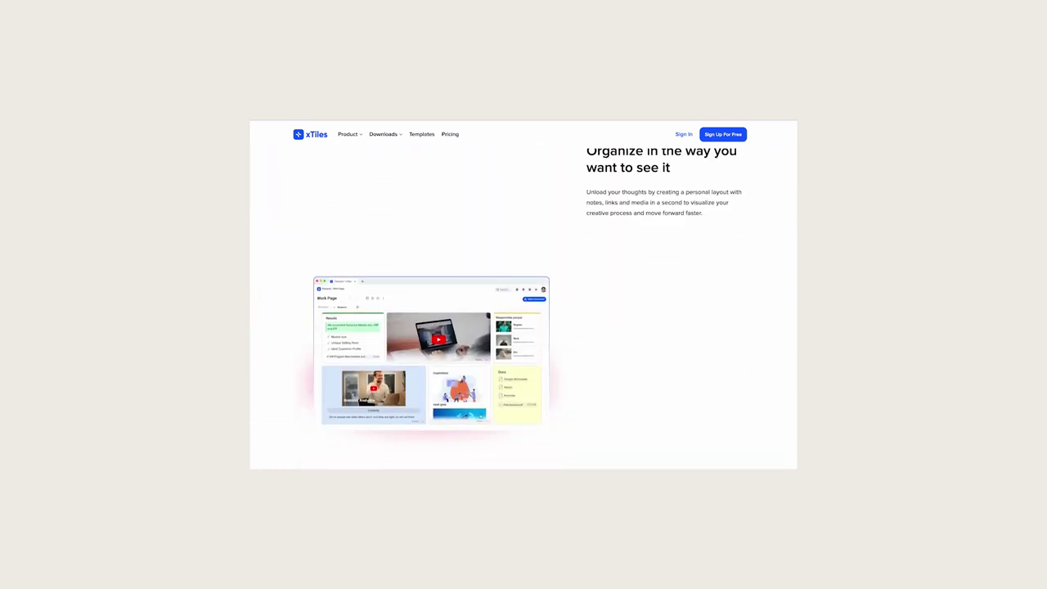
scroll(524, 327, down, 8)
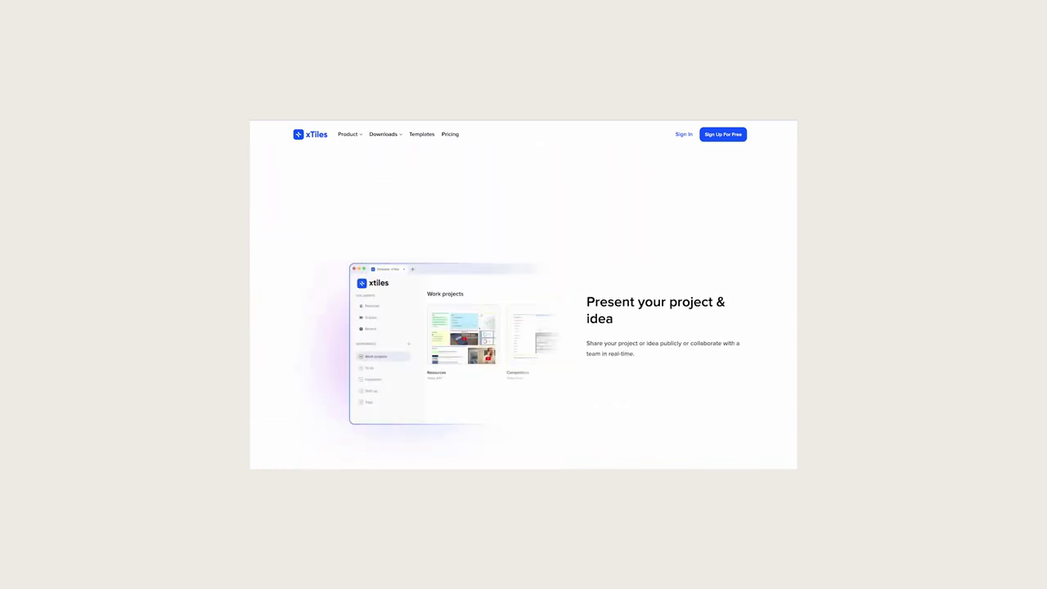
scroll(524, 327, down, 10)
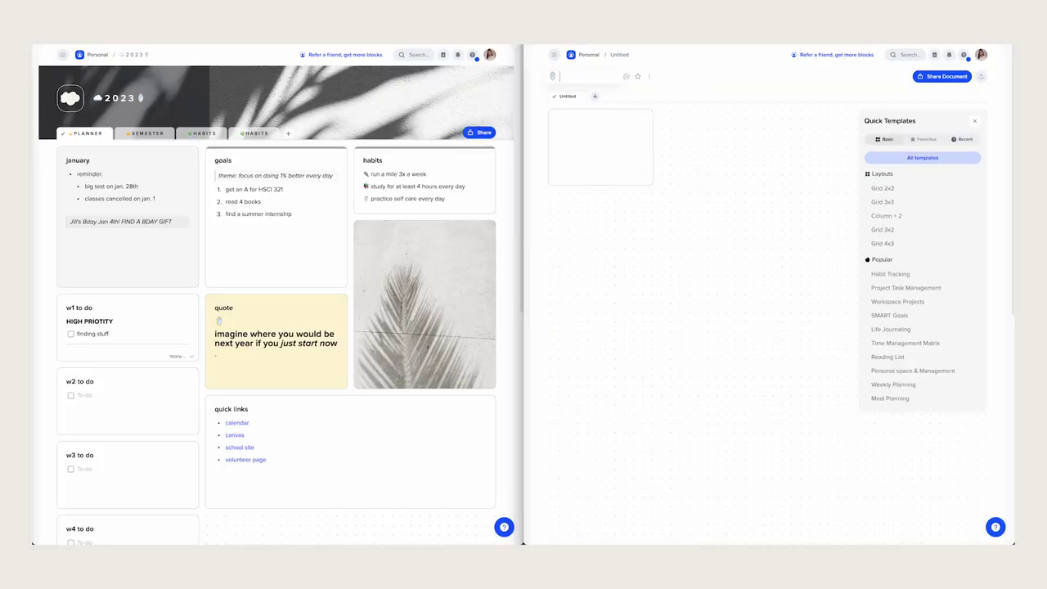
key(ctrl+super+space)
click(594, 146)
text(2023shadow pla)
key(BackSpace)
key(BackSpace)
key(BackSpace)
key(BackSpace)
click(840, 331)
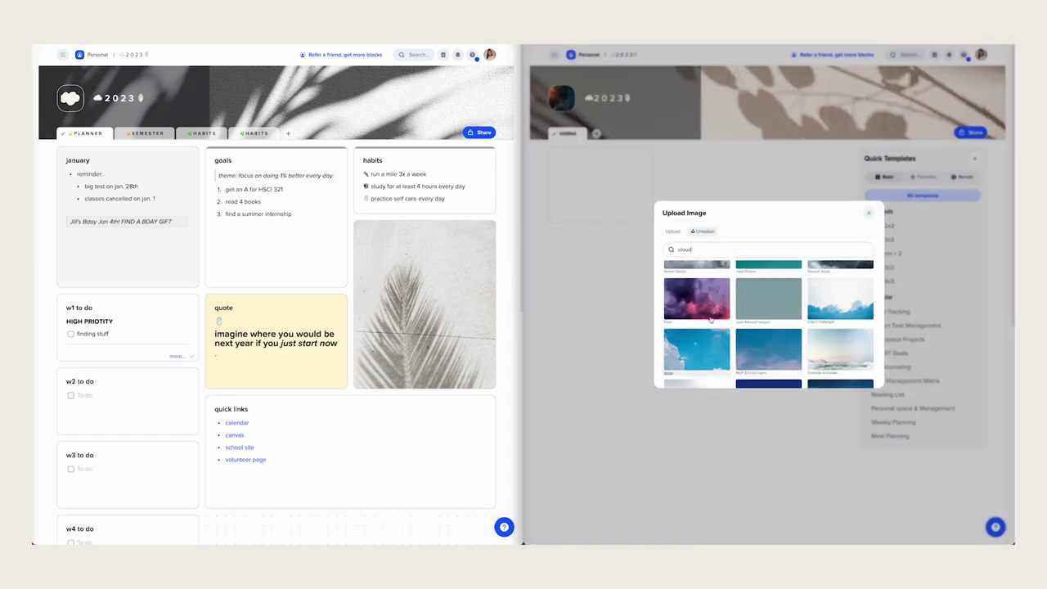
- Set a pastel cloud picture as the page icon and add a large block on the right
click(697, 281)
key(super+period)
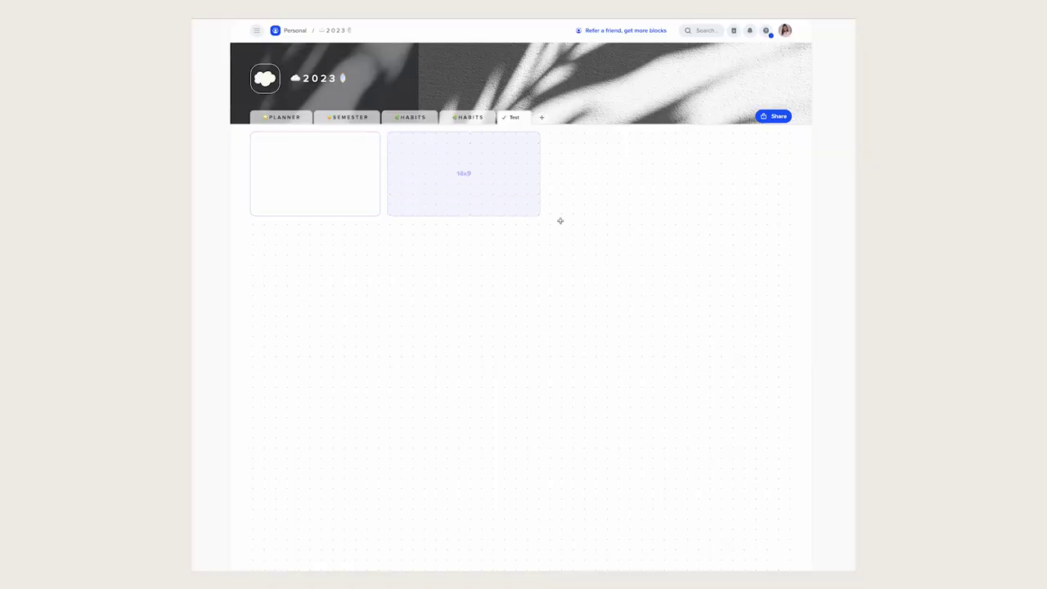
drag(560, 221, 609, 325)
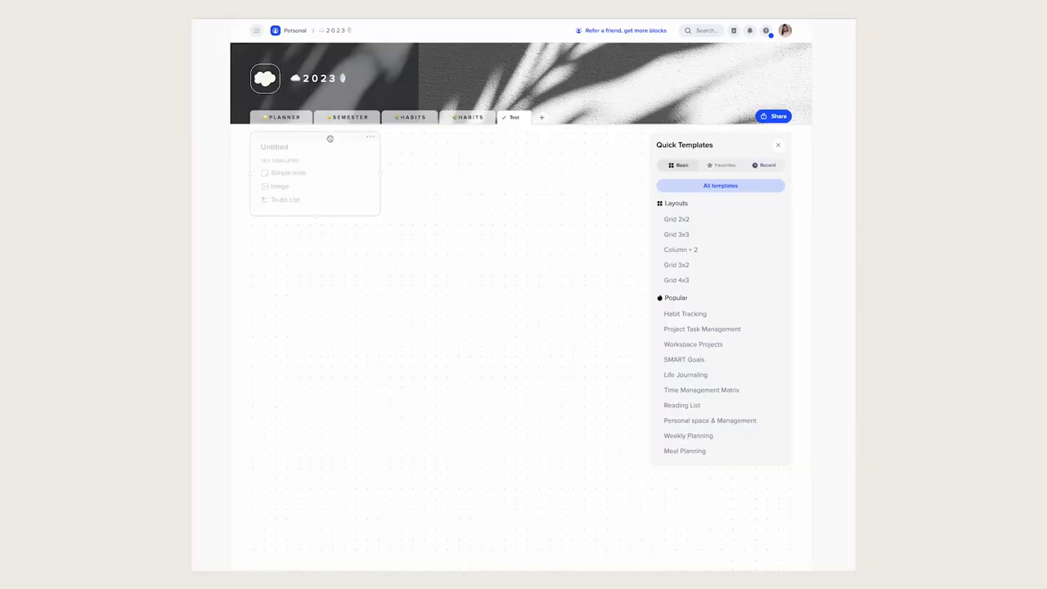
drag(327, 139, 341, 136)
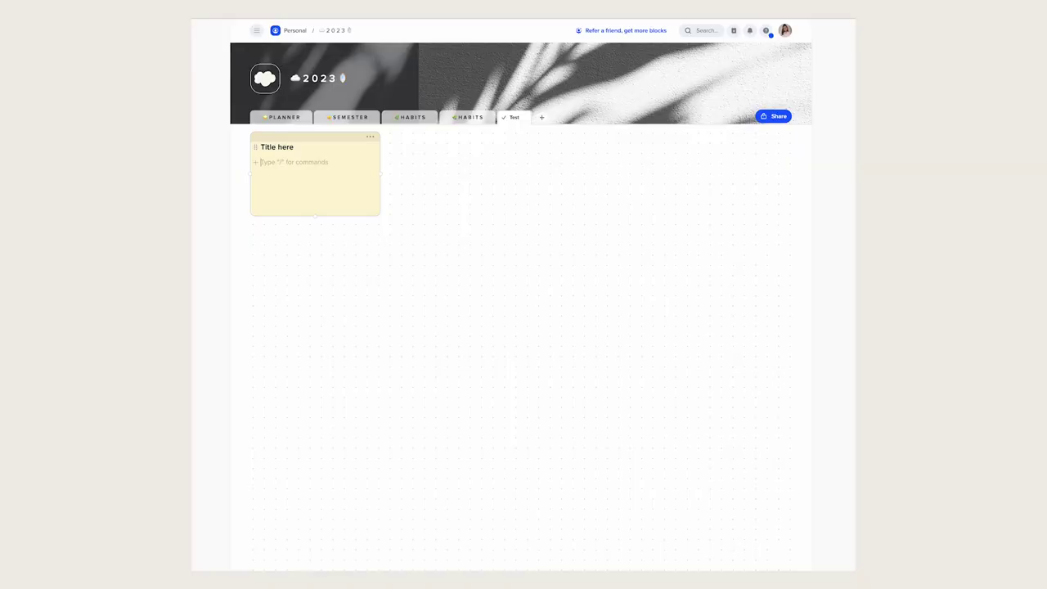
- Colour the Test tab's tile gold yellow in the filled style
text(/)
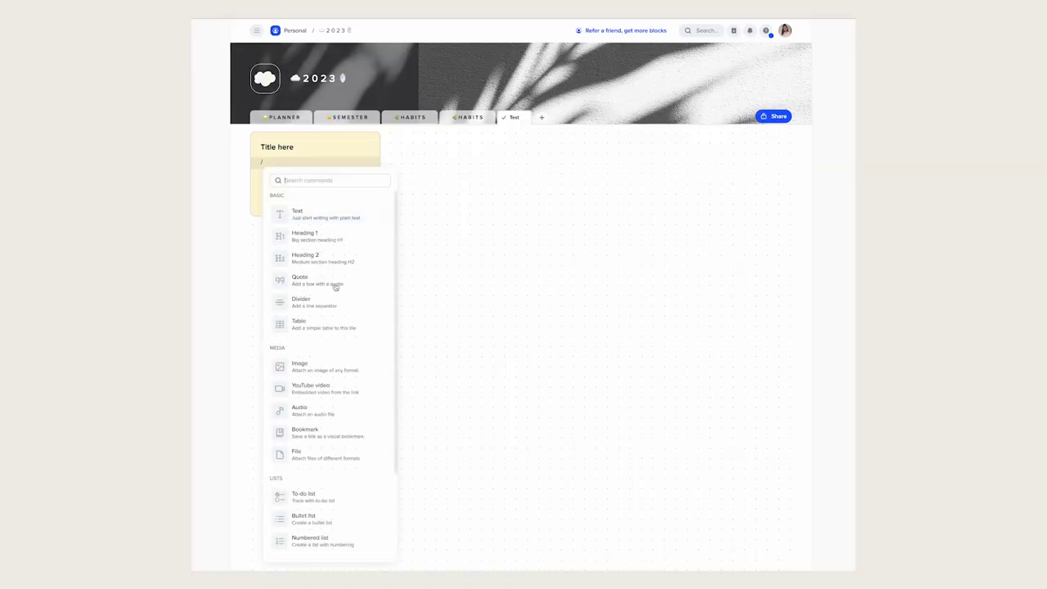
scroll(346, 315, down, 3)
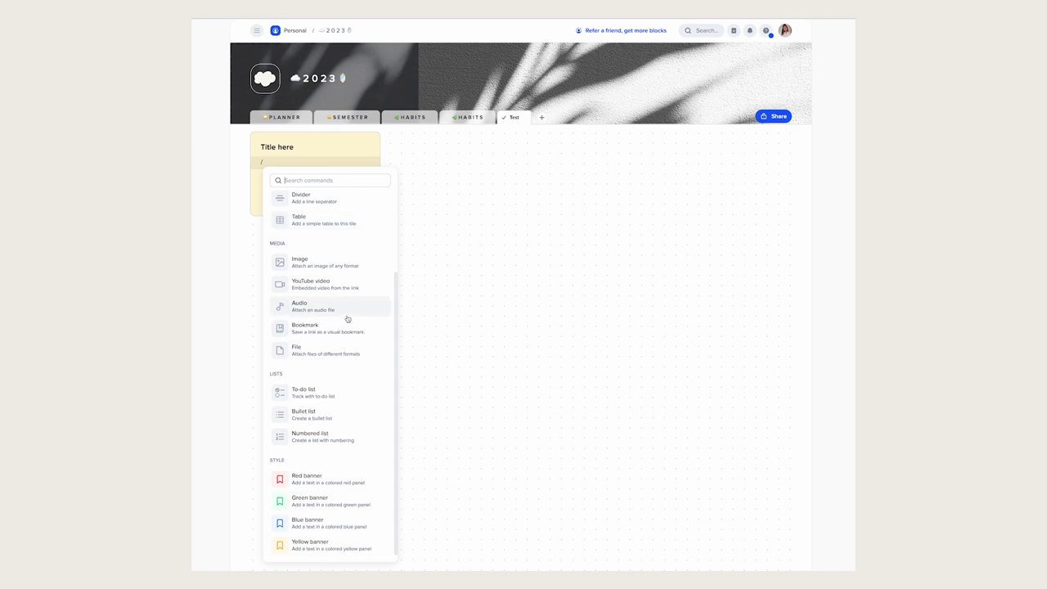
scroll(347, 318, up, 1)
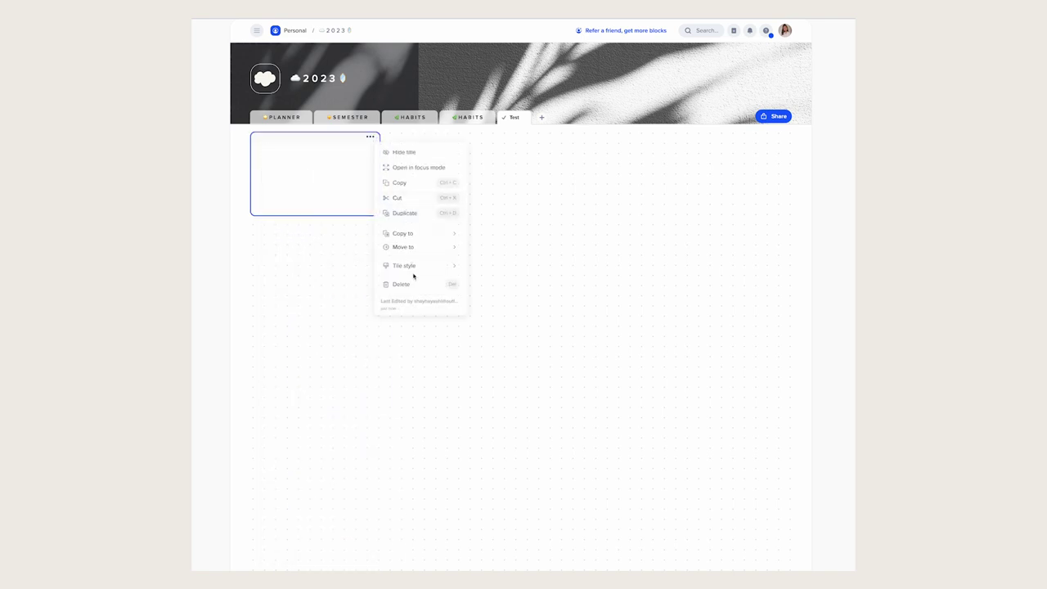
click(489, 281)
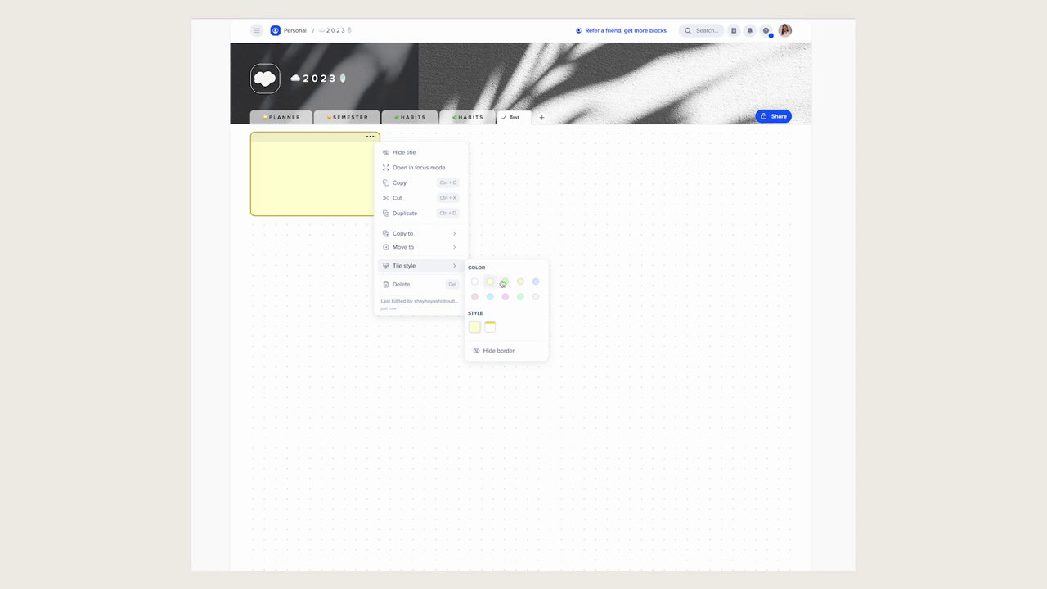
click(505, 281)
click(520, 281)
click(490, 326)
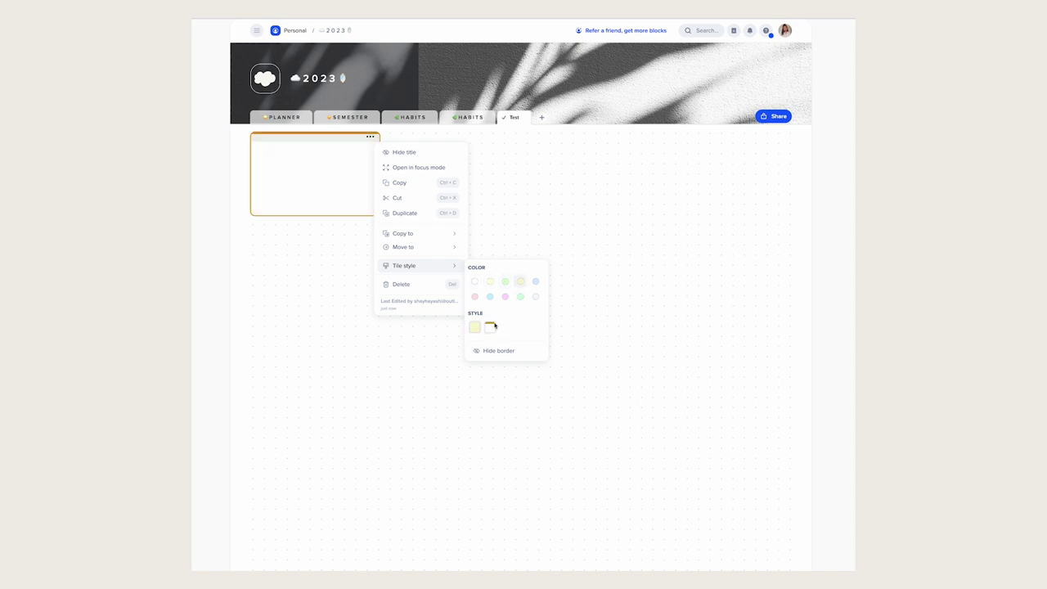
click(481, 326)
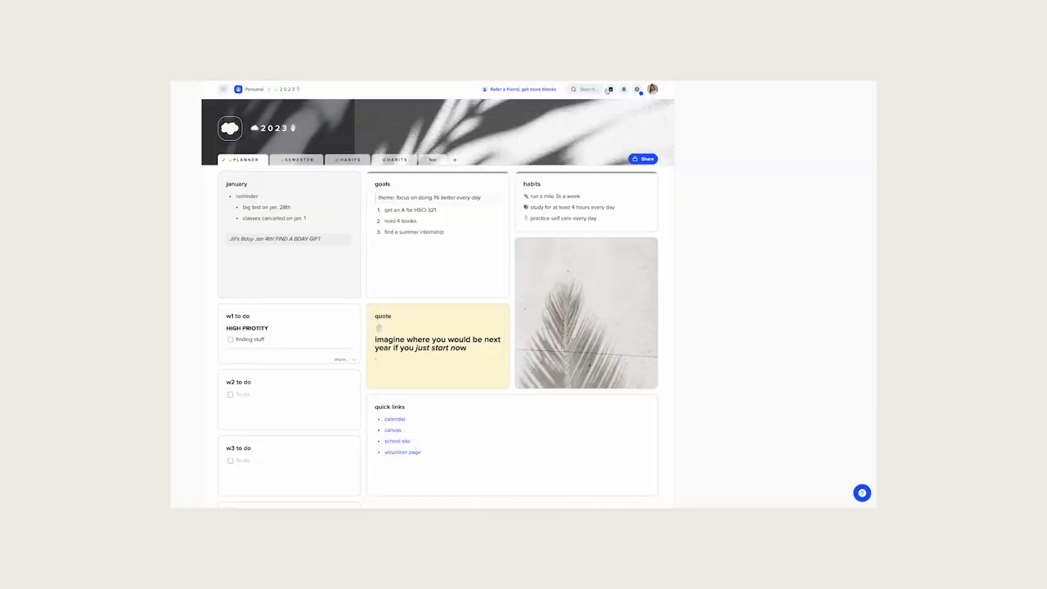
- Create a 'Brilliant Ideas' quick note holding the to-do 'make hot chocolate'
click(610, 89)
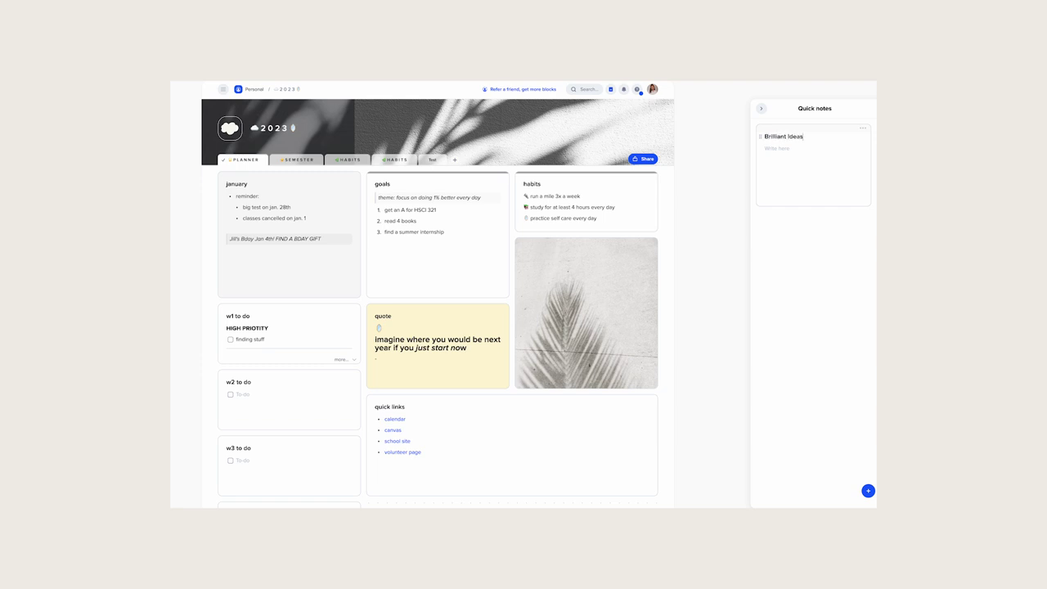
text(/todo)
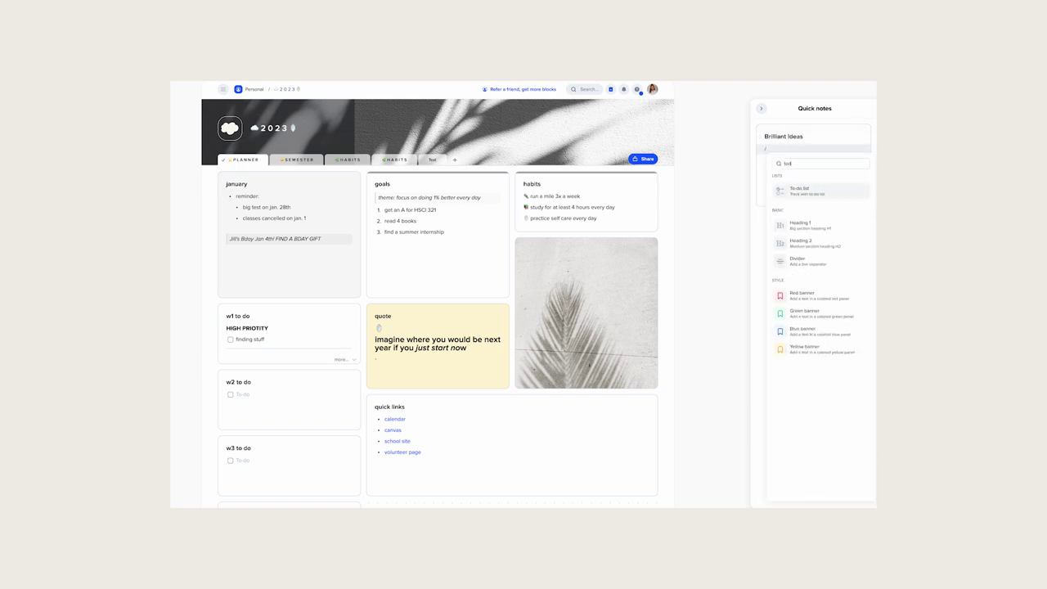
key(Return)
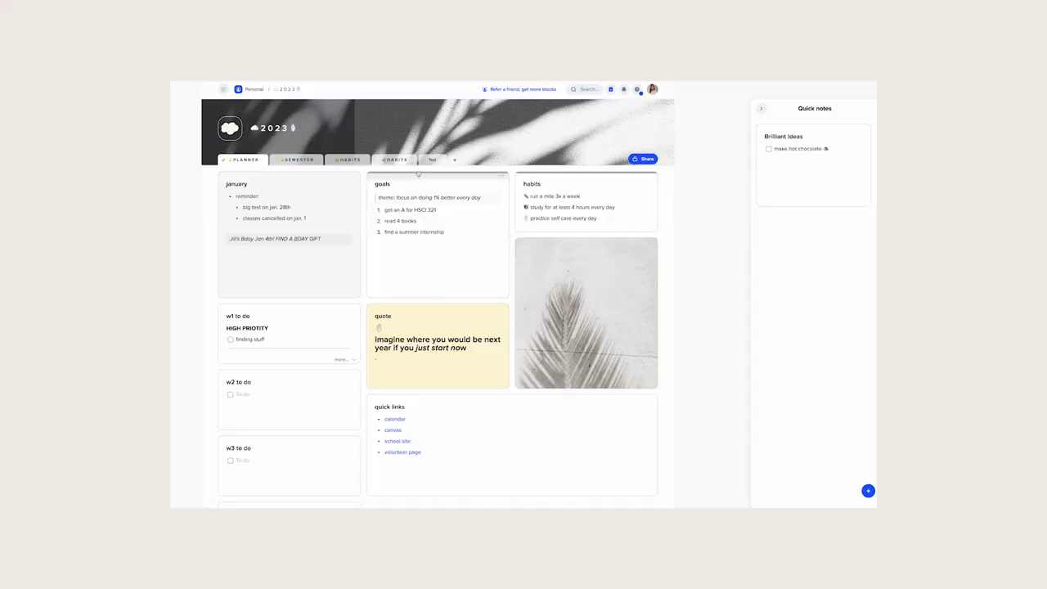
- Move the goals block into quick notes, switch to the second HABITS tab, and drag goals onto it
drag(472, 174, 836, 248)
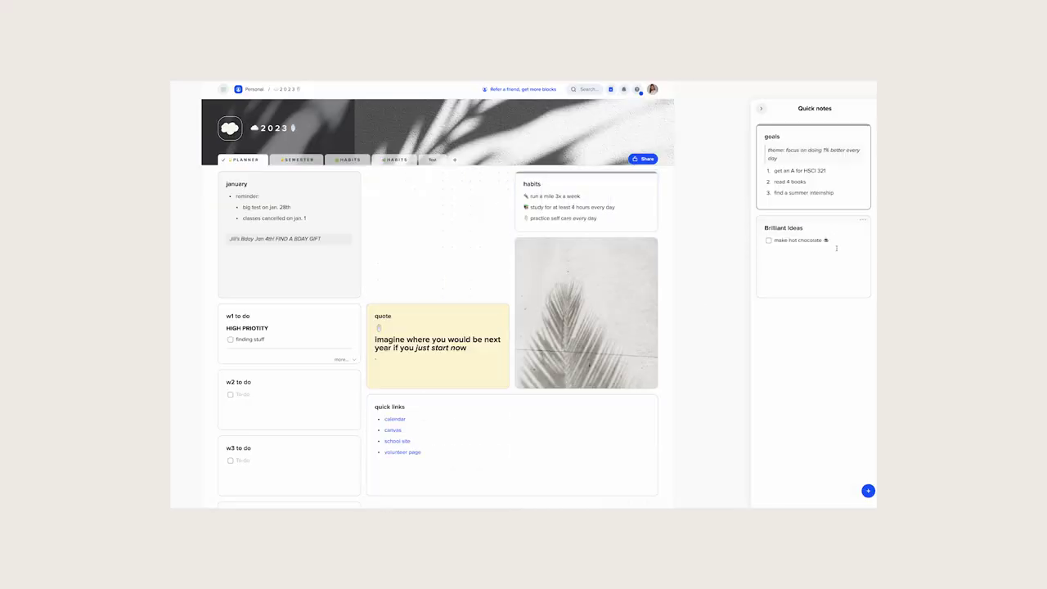
click(383, 160)
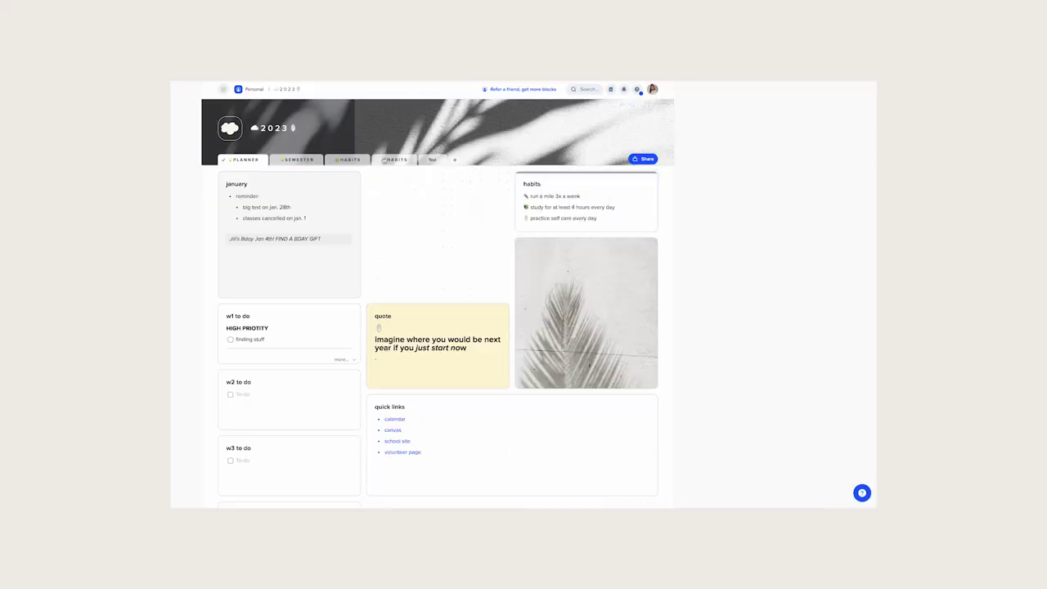
click(610, 90)
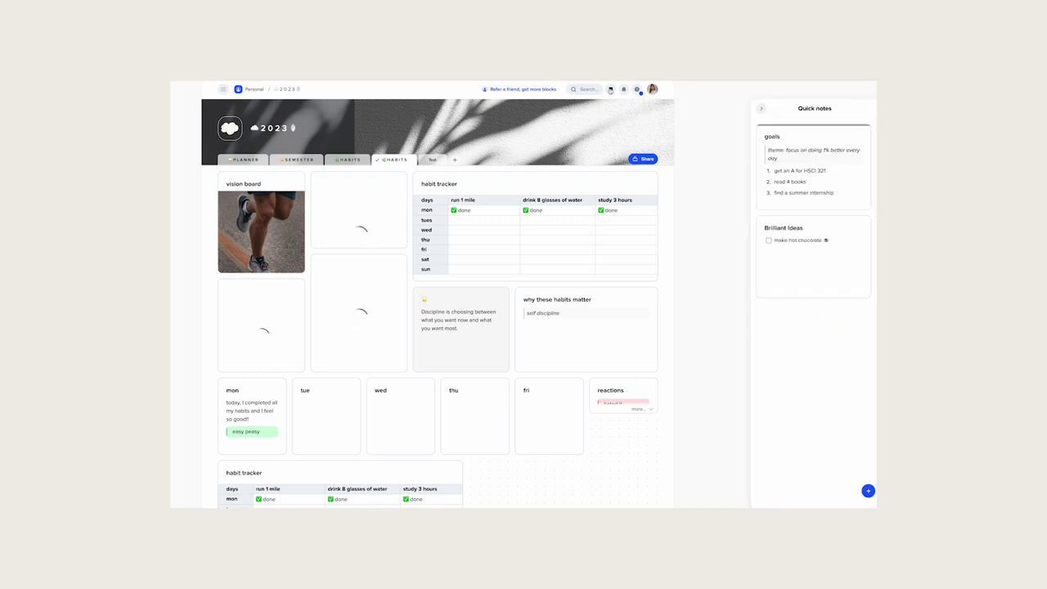
drag(799, 133, 426, 200)
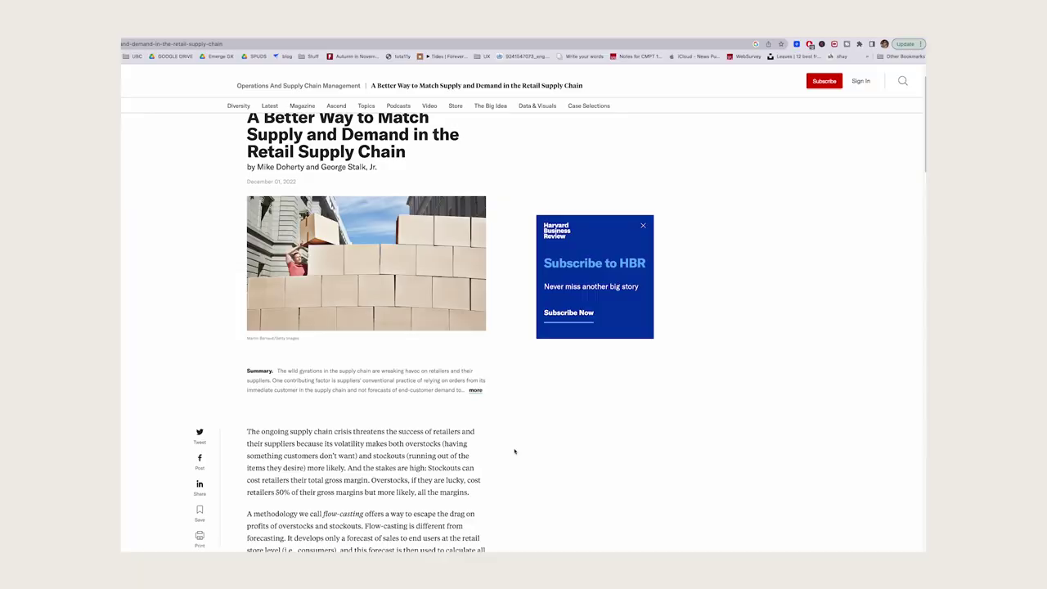
- Clip the expanded HBR summary paragraph to xTiles quick notes with the Web Clipper
scroll(515, 451, down, 5)
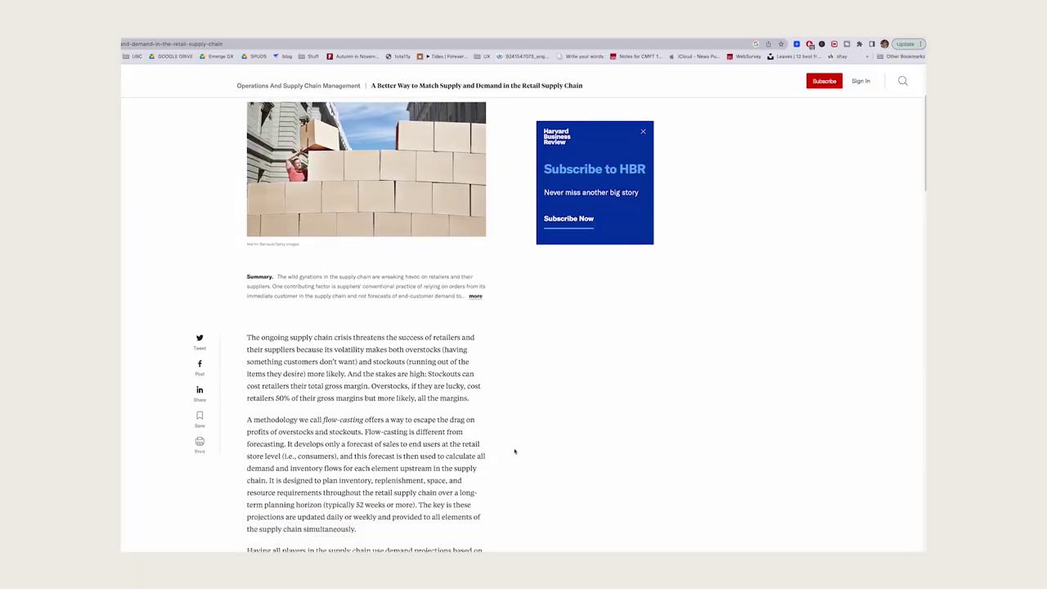
scroll(514, 450, down, 1)
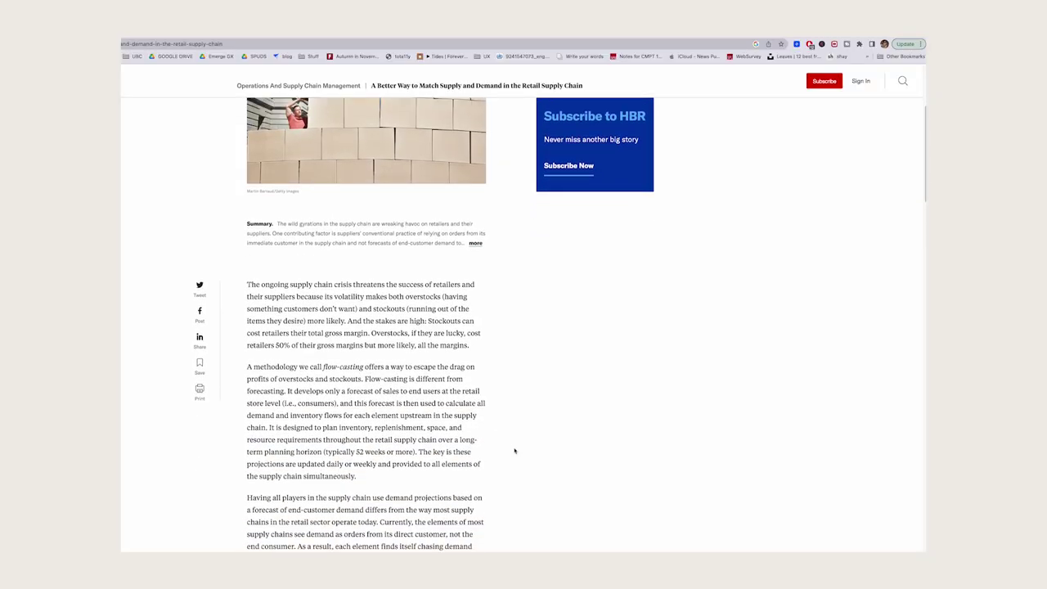
click(475, 243)
drag(247, 223, 426, 282)
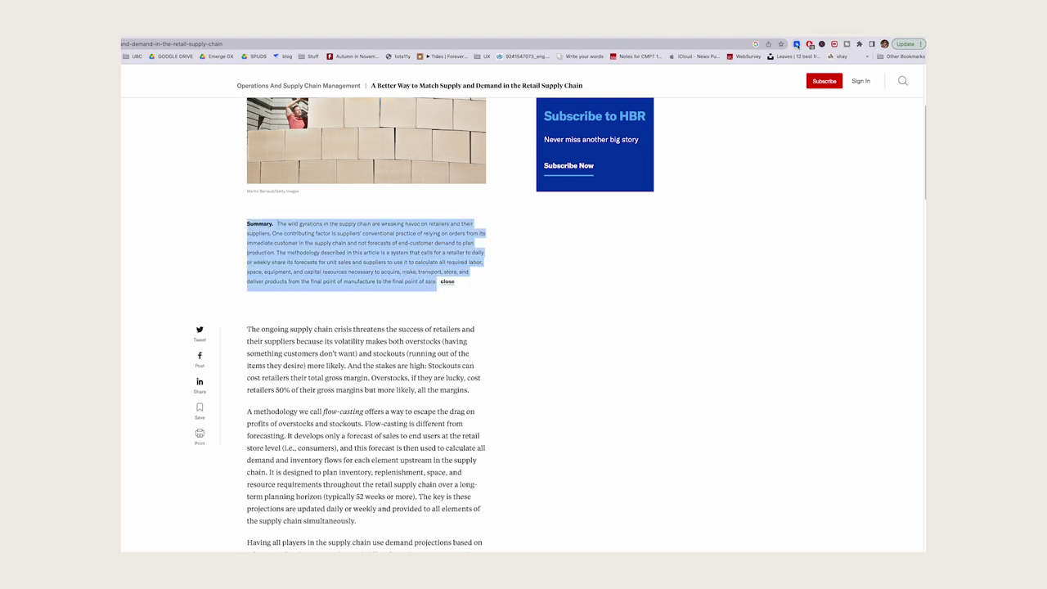
click(797, 45)
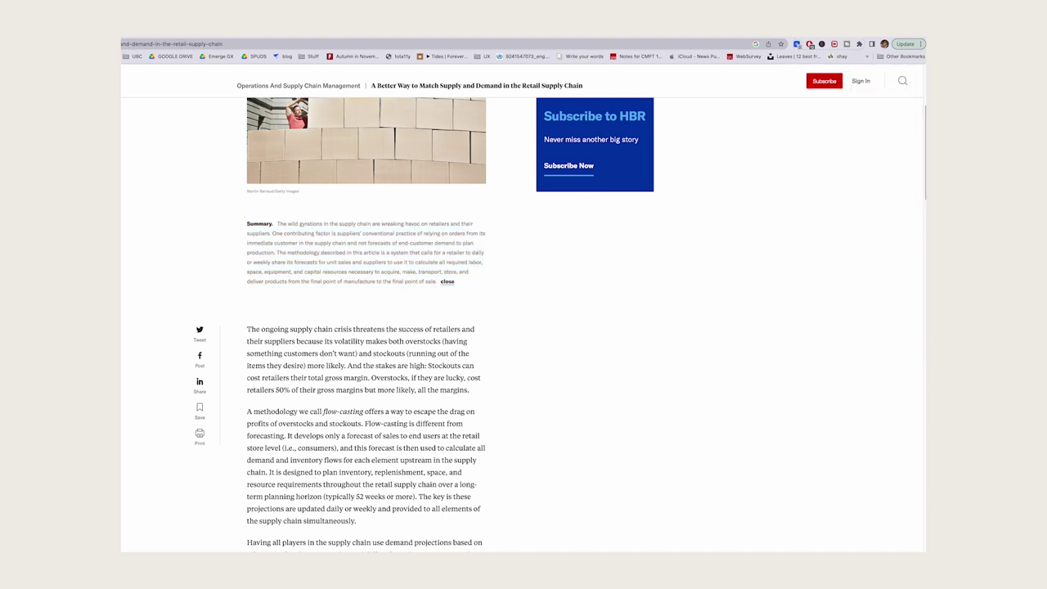
key(ctrl+Tab)
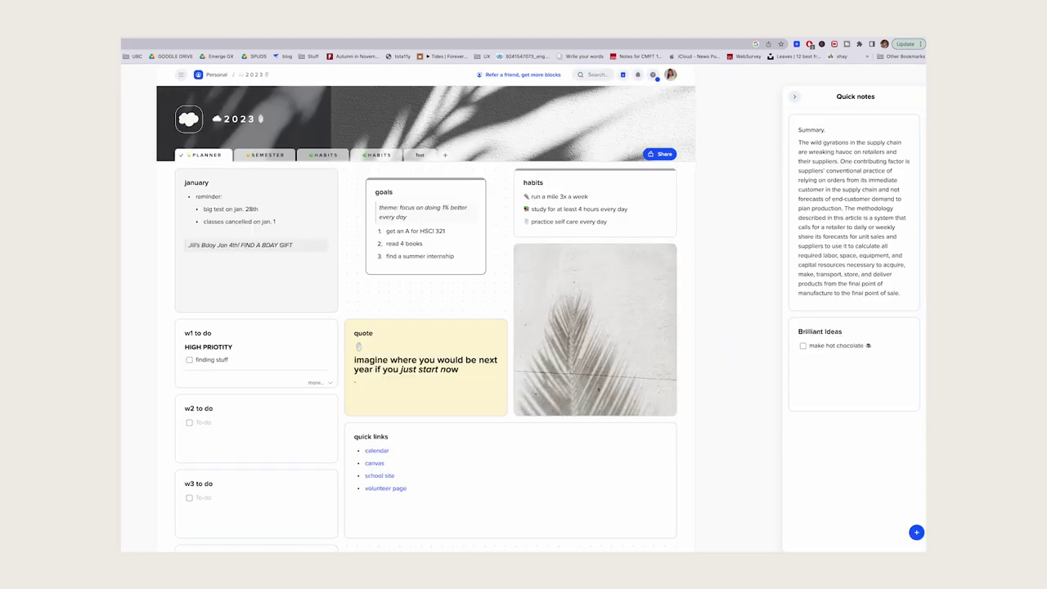
- Collapse the Quick notes panel holding the clipped HBR summary
click(793, 96)
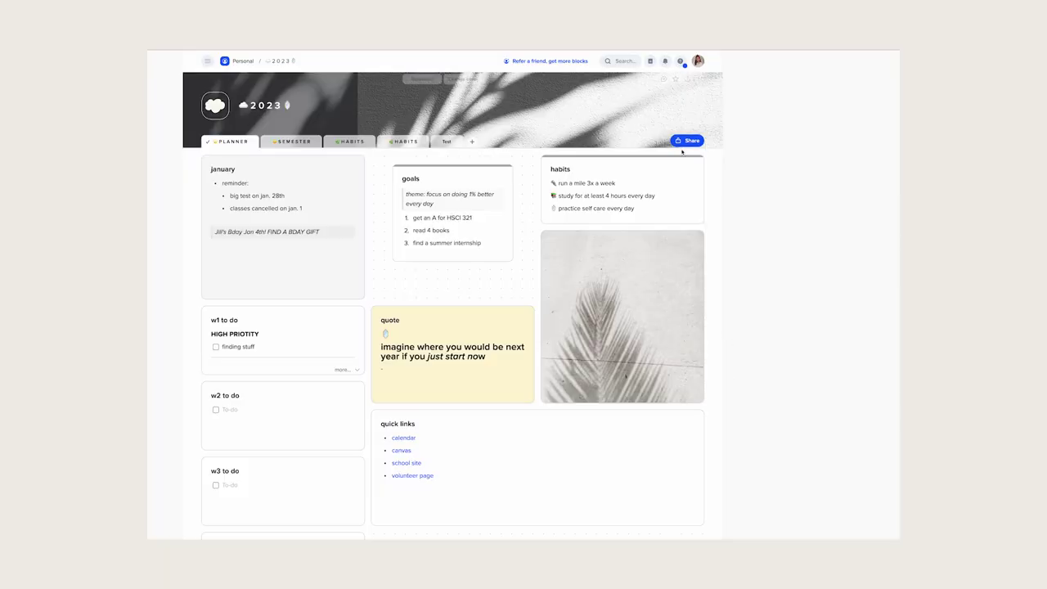
click(684, 143)
key(Return)
click(833, 304)
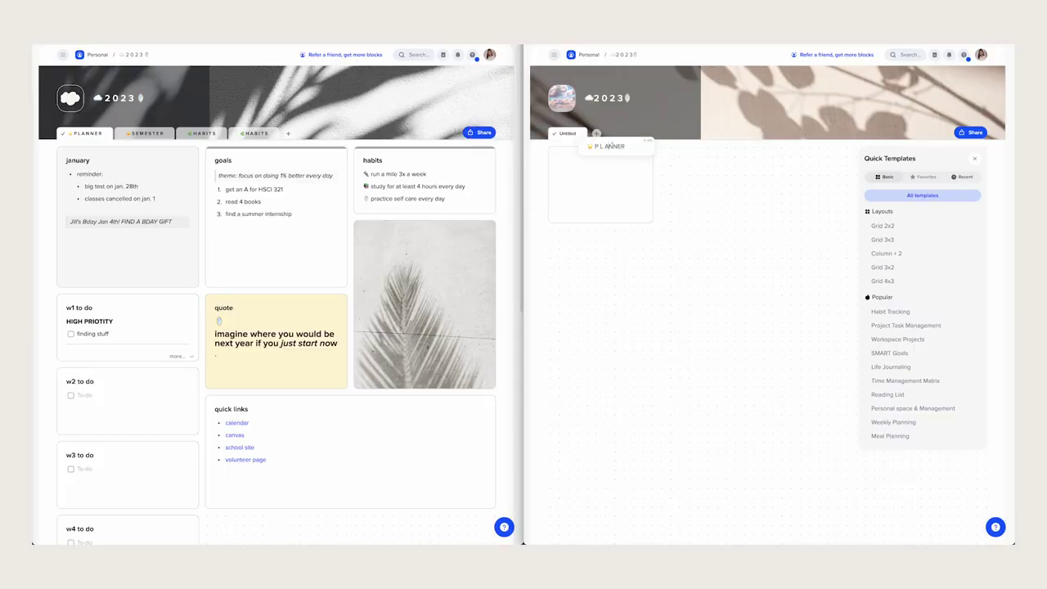
drag(610, 146, 601, 135)
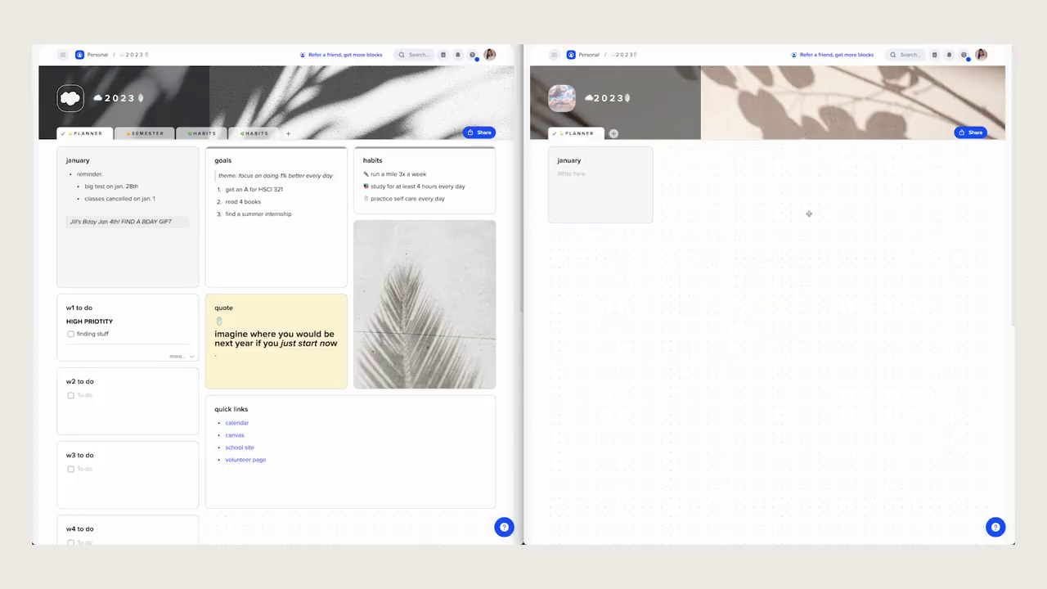
- Fill the january block with a bulleted list and a quote line
key(slash)
click(614, 463)
text(bullet points)
key(Return)
key(slash)
click(613, 306)
- Draw a new empty goals block beside january
drag(661, 147, 794, 252)
click(791, 151)
mouse_move(826, 267)
click(697, 161)
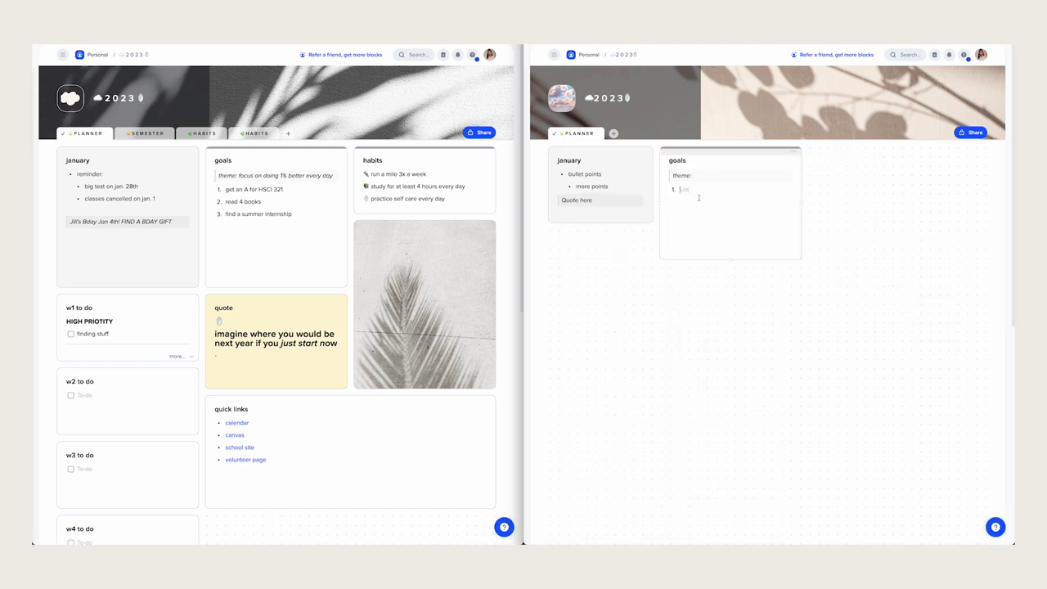
- Add a 'habits' block right of goals with an emoji
drag(808, 148, 921, 210)
click(979, 153)
text(habits)
key(ctrl+super+space)
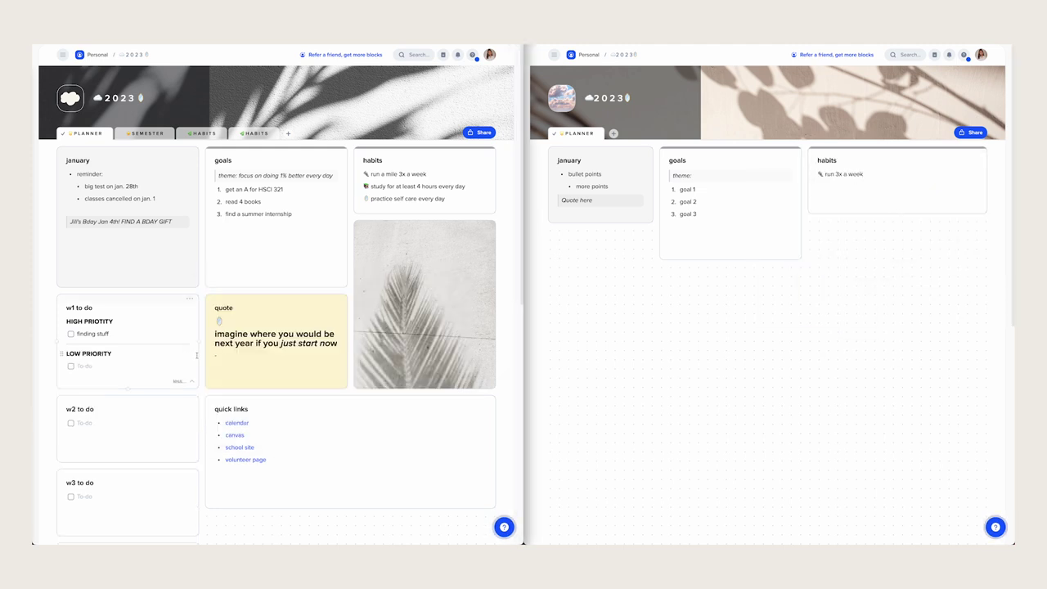
- Draw a w1 to do block under january with High Priority headings and to-dos, then widen january
drag(548, 230, 651, 341)
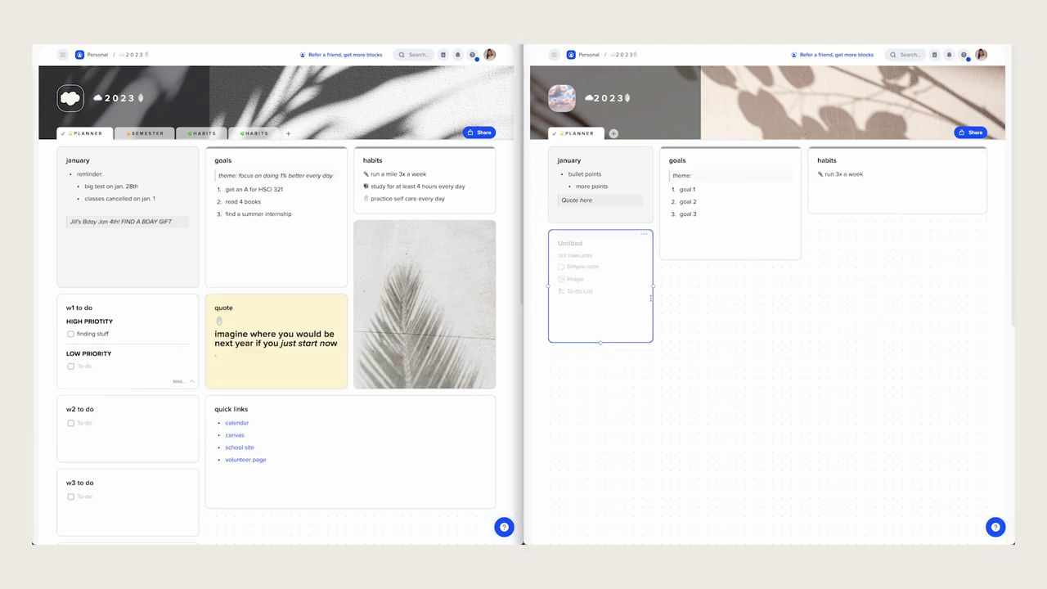
key(Return)
text(here)
key(Return)
text(/)
key(Return)
text(more things)
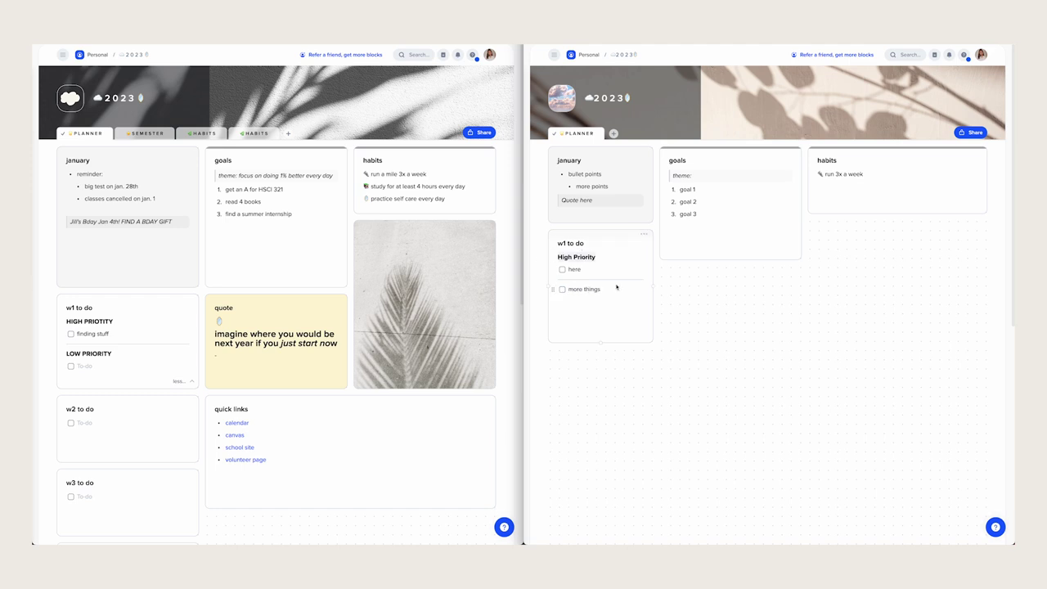
drag(556, 289, 555, 289)
drag(621, 153, 630, 153)
click(672, 151)
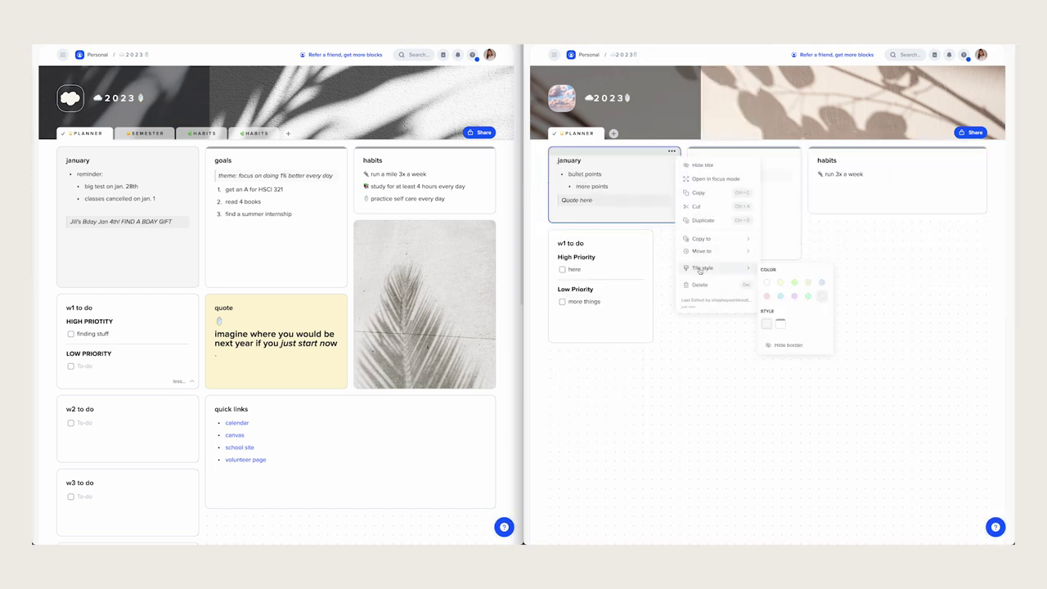
- Tint january grey and duplicate w1 to do into w2 and w3 to do blocks
click(769, 327)
click(645, 233)
click(654, 264)
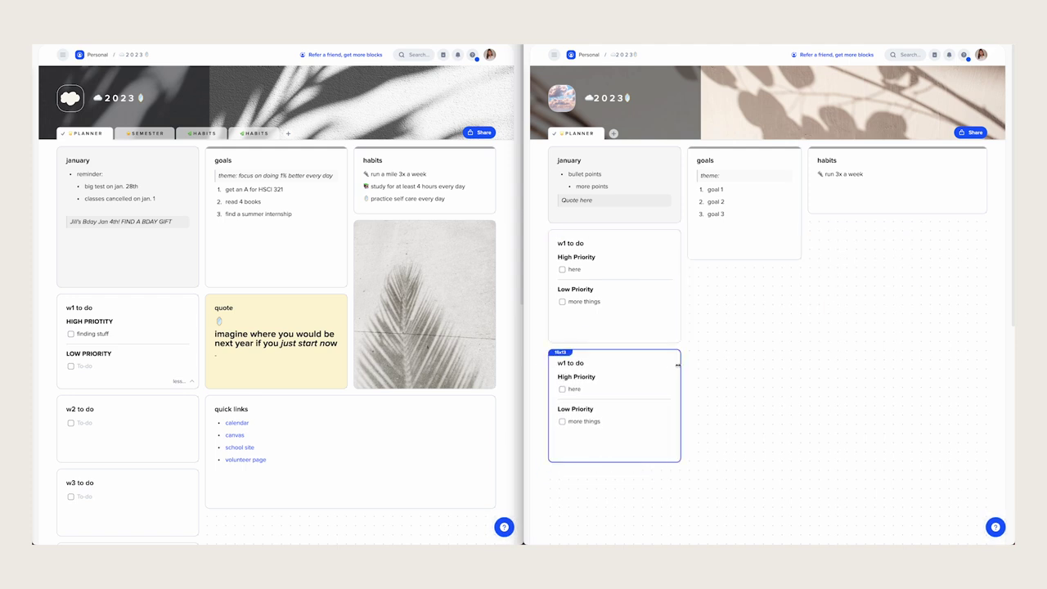
scroll(638, 368, down, 1)
double_click(649, 428)
click(672, 317)
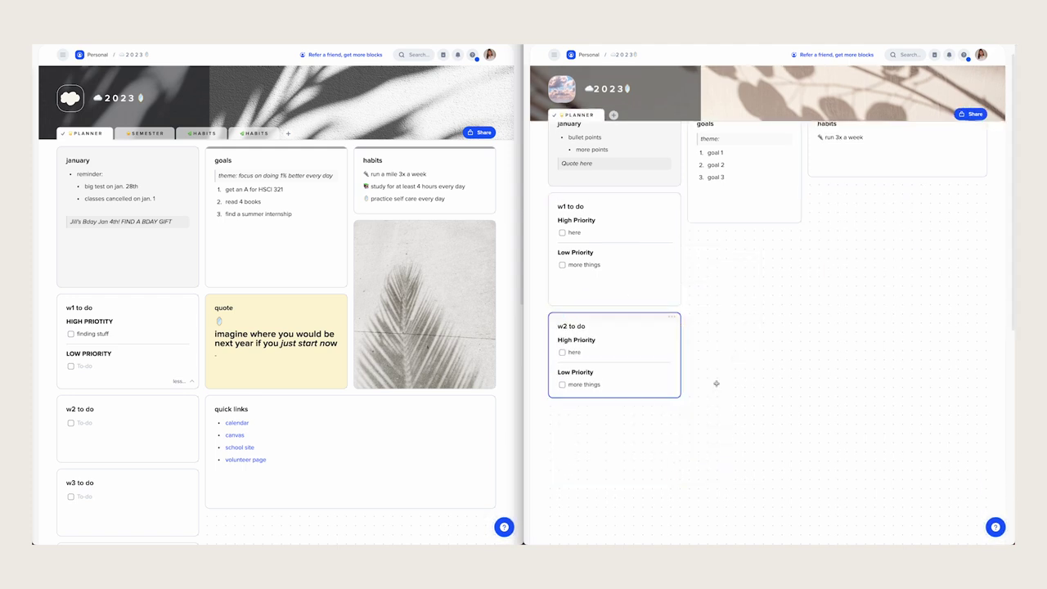
click(705, 386)
scroll(725, 304, up, 2)
- Colour the quote block yellow, add a 'sunset' image, and draw a block under the quote
click(791, 270)
mouse_move(823, 387)
click(893, 404)
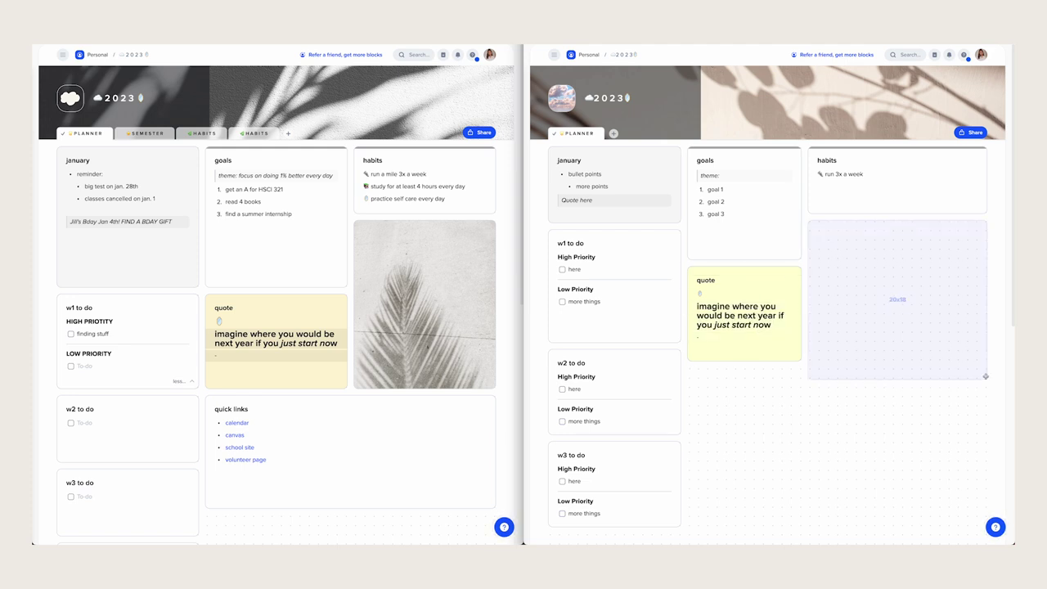
text(sunset)
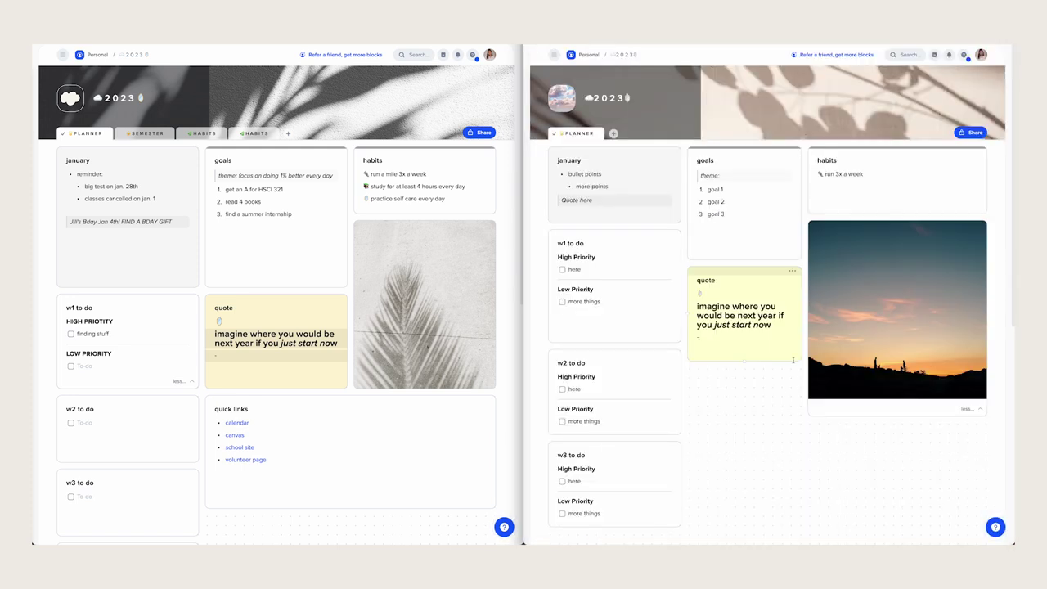
scroll(769, 327, down, 2)
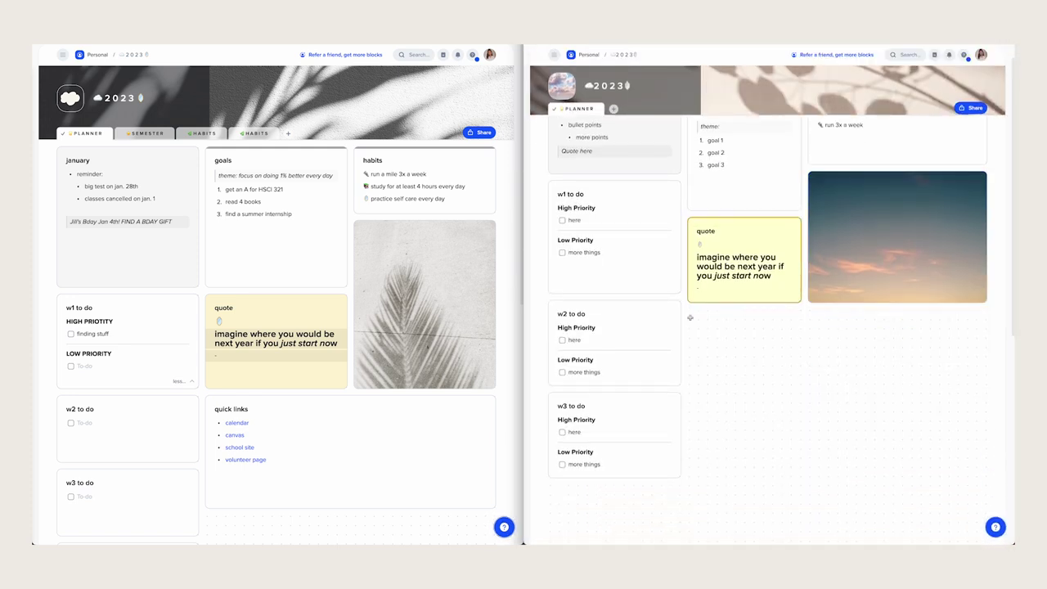
drag(689, 317, 987, 385)
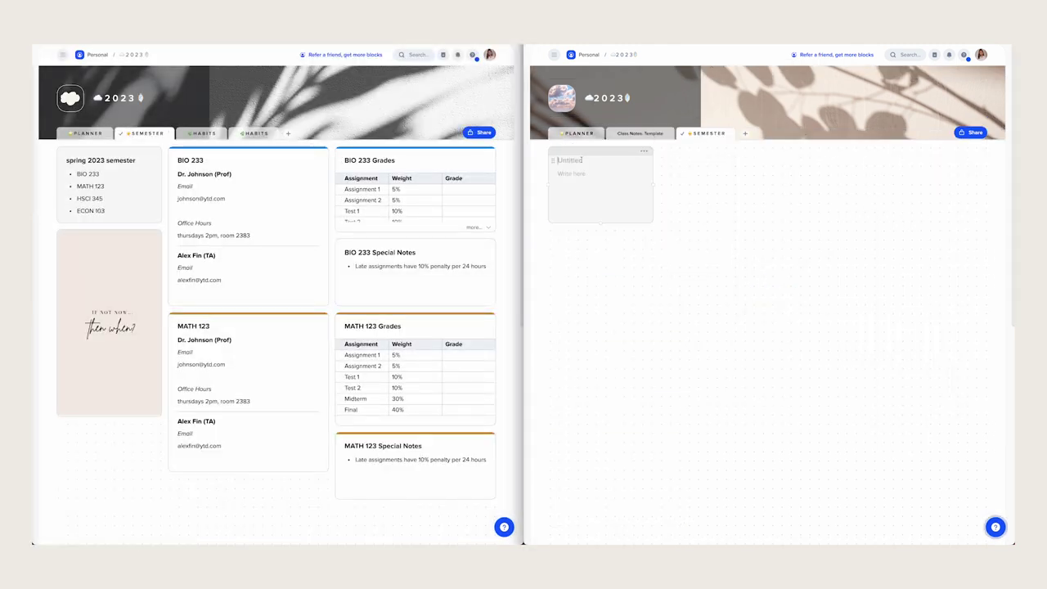
- Write the SPRING 2023 SEMESTER heading with a BIO 233 and MATH 123 course list
text(SPRING 2023 SEMESTER)
key(Return)
text(- BIO 233)
key(Return)
text(MATH 123)
key(Return)
text(HSCI 345)
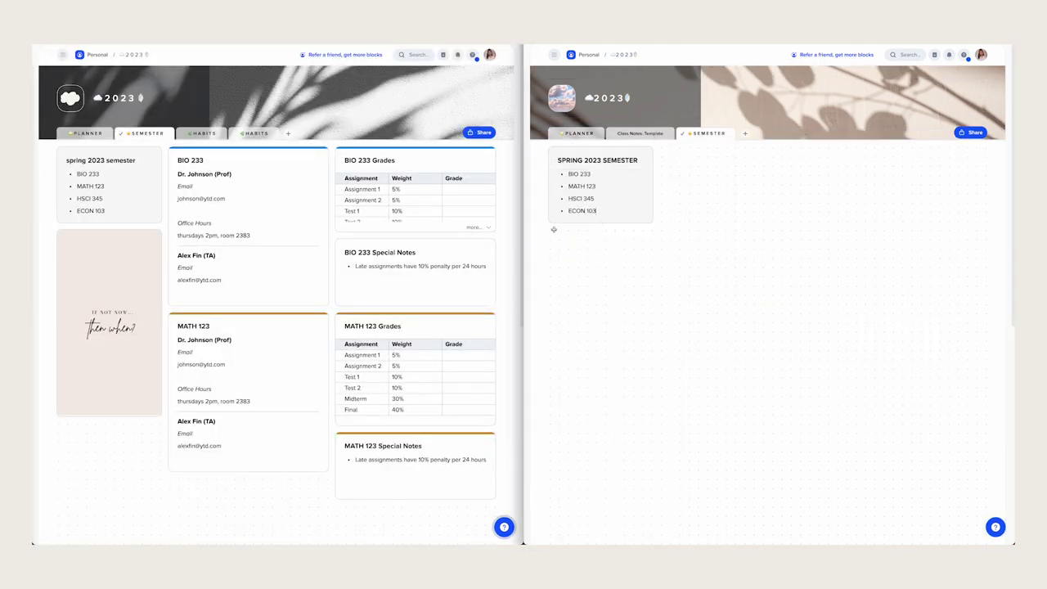
- Add an image block with the uploaded quote image, removing the duplicate copy
drag(549, 237, 652, 397)
click(776, 360)
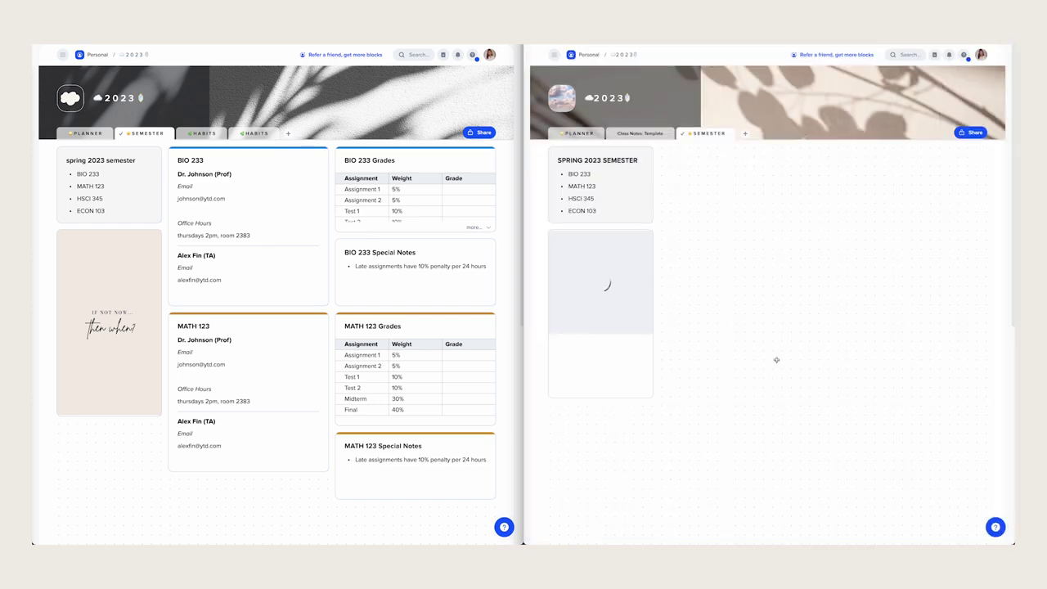
click(621, 245)
click(572, 254)
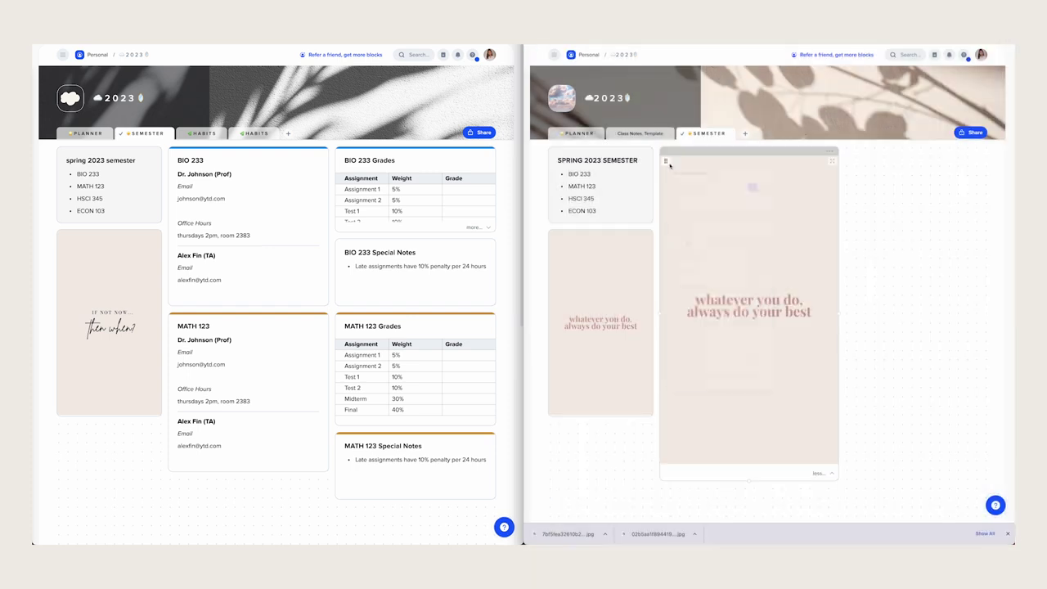
click(664, 162)
mouse_move(730, 344)
key(Escape)
key(BackSpace)
- Build the BIO 233 card with a divider, grey-highlighted Email and Office Hours, and a TA section
text(NIO)
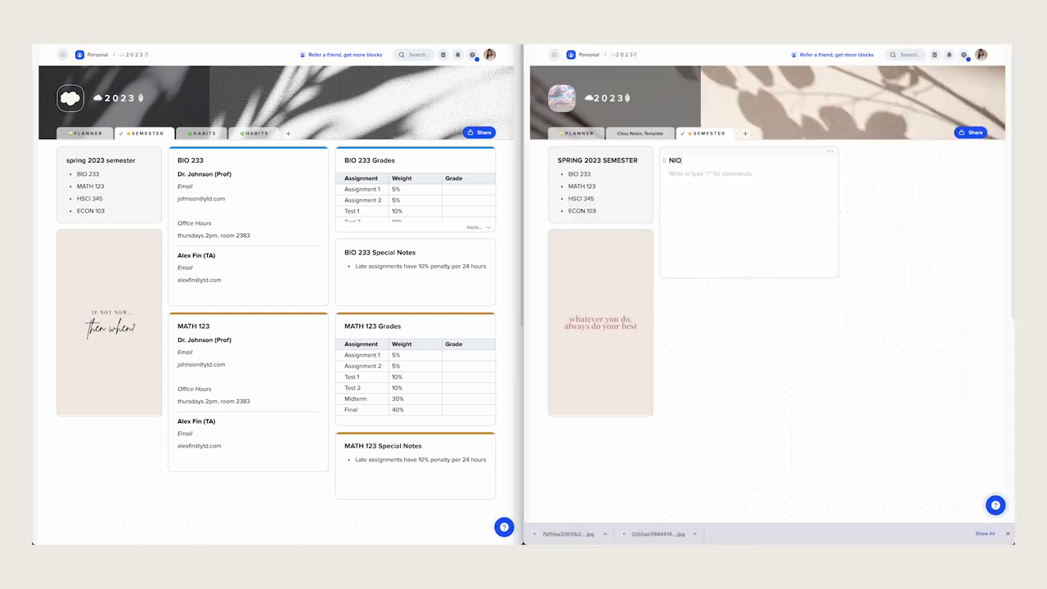
text(m)
key(Return)
text(/)
key(BackSpace)
drag(664, 209, 730, 255)
click(671, 198)
click(646, 243)
click(679, 255)
click(671, 258)
- Paste the BIO 233 grades table and add a '3 Special Notes' block below it
key(ctrl+v)
right_click(898, 158)
key(Escape)
text(BIO 23)
text(3 Sp)
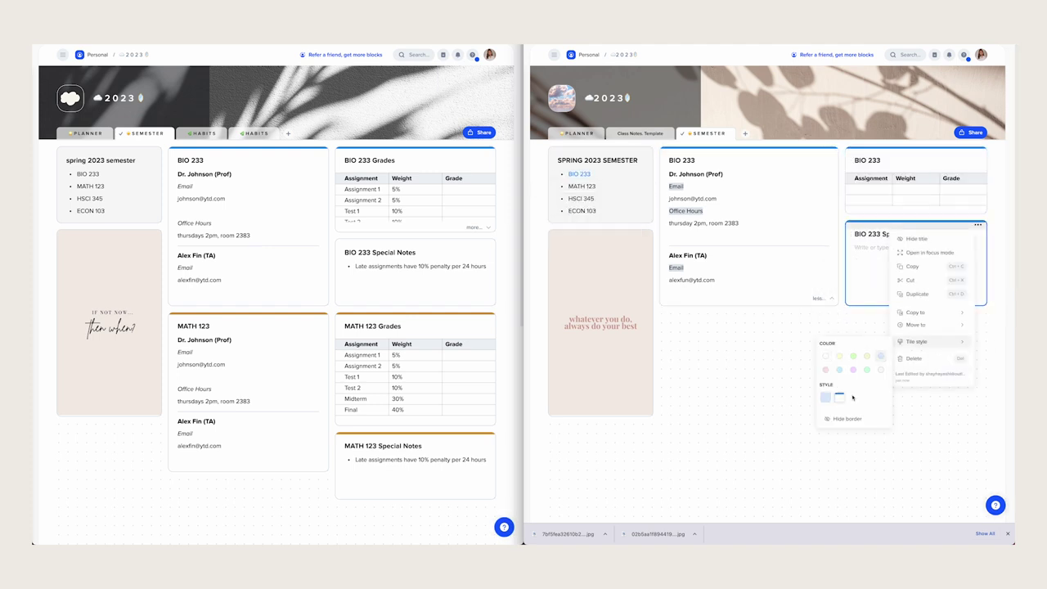
text(ecial Notes add special notes here)
- Duplicate the BIO 233 card for the MATH course and colour the copy orange
click(829, 151)
click(859, 229)
click(904, 450)
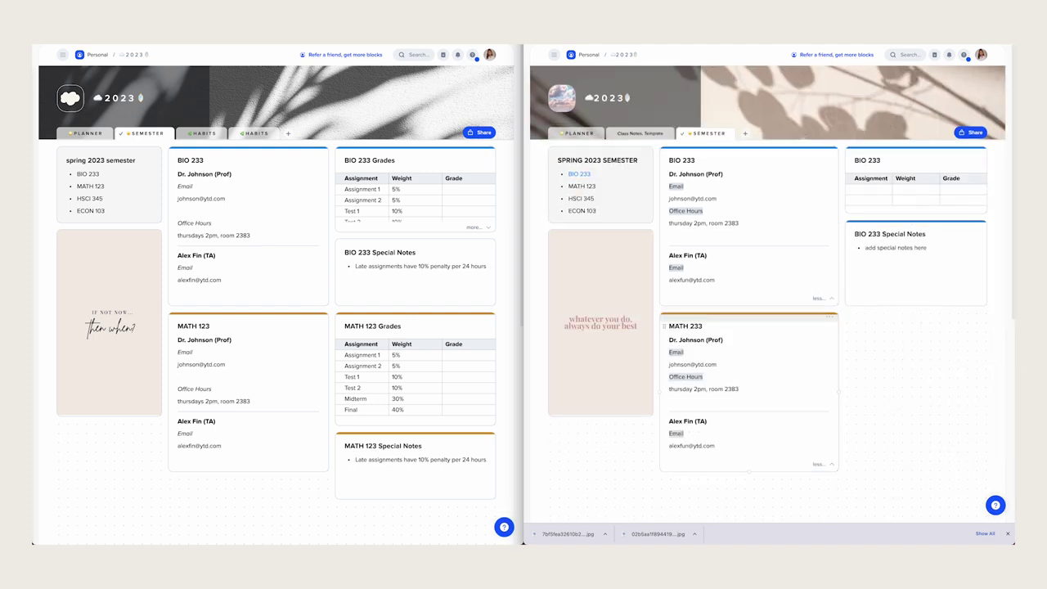
scroll(817, 327, down, 2)
drag(939, 245, 938, 253)
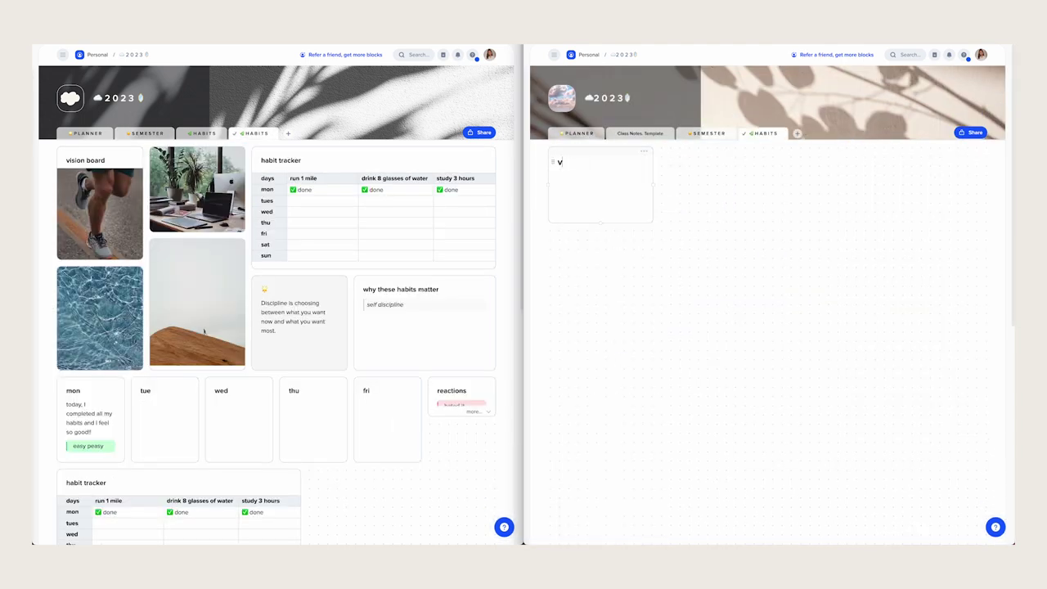
- Title a block 'vision board' and add an Unsplash image from a 'running' search
text(vision boardrunning)
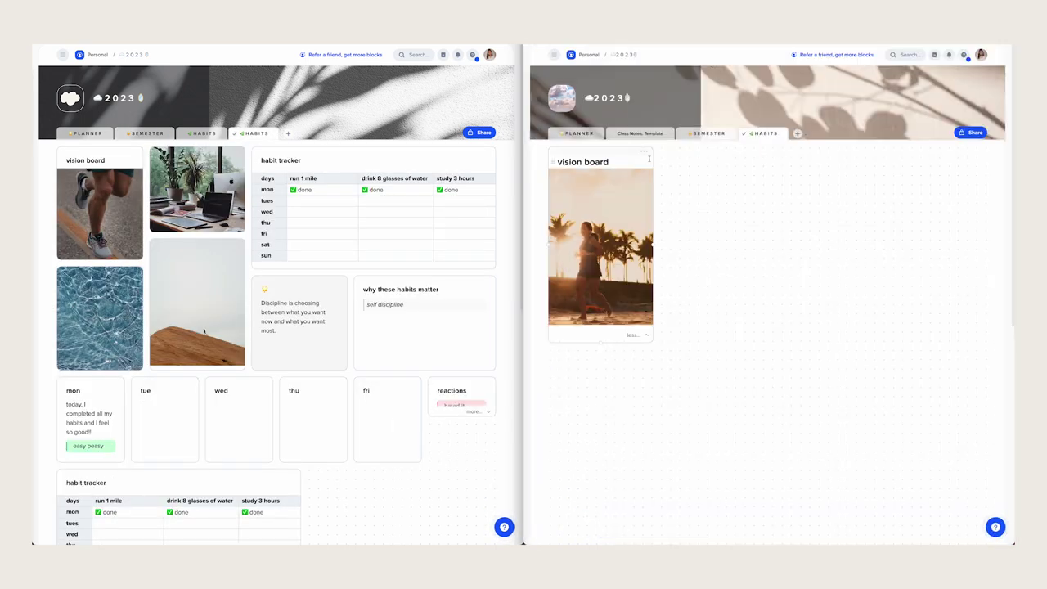
click(695, 163)
click(687, 216)
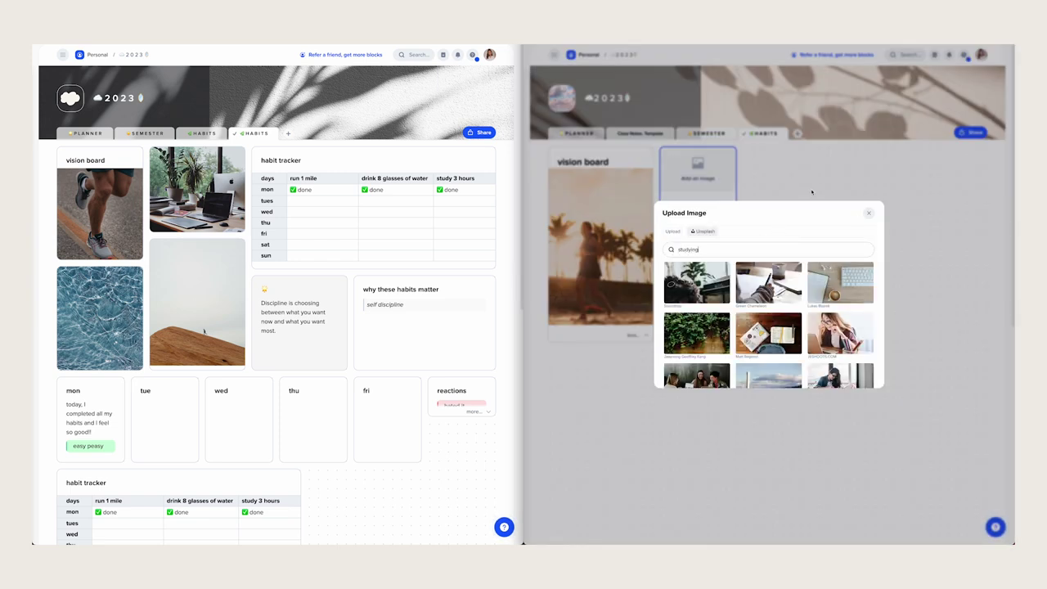
click(696, 282)
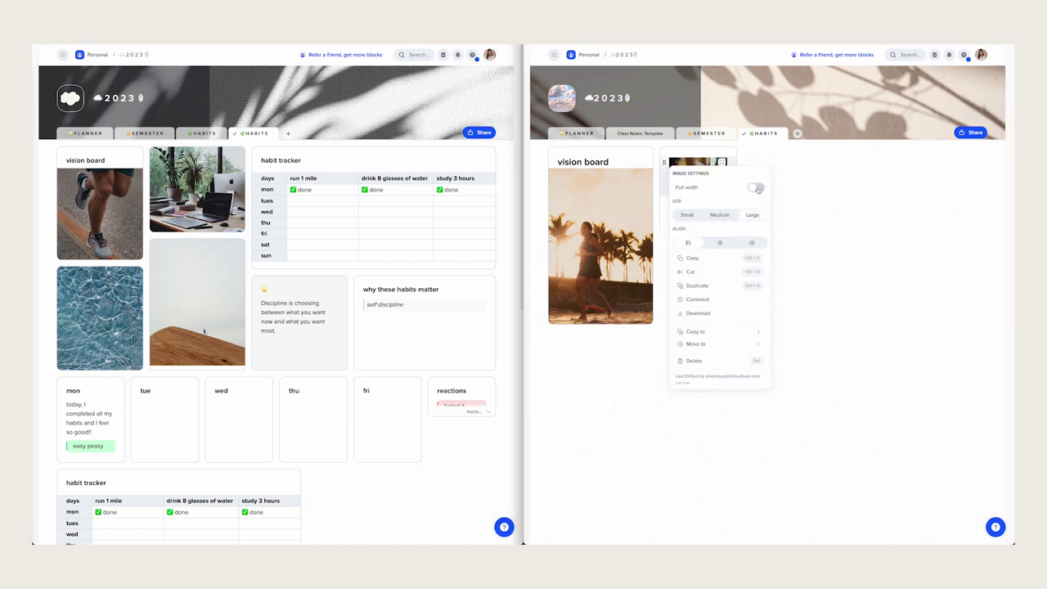
- Add image blocks with an Unsplash dancer photo and a woman-at-laptop photo
click(687, 233)
click(687, 219)
scroll(781, 337, down, 1)
click(768, 309)
click(601, 342)
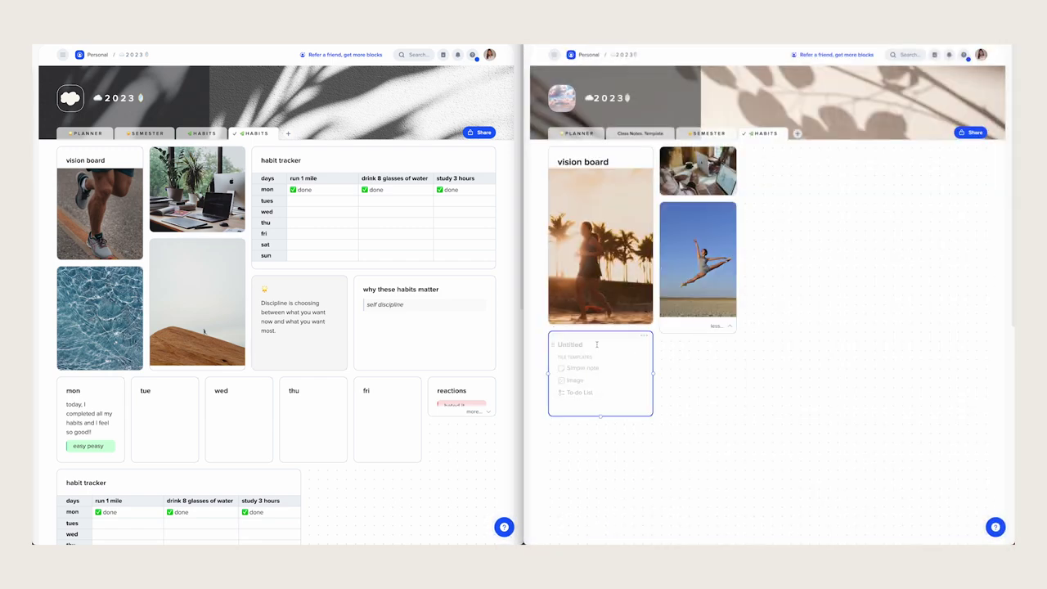
click(572, 352)
text(laptop)
click(769, 282)
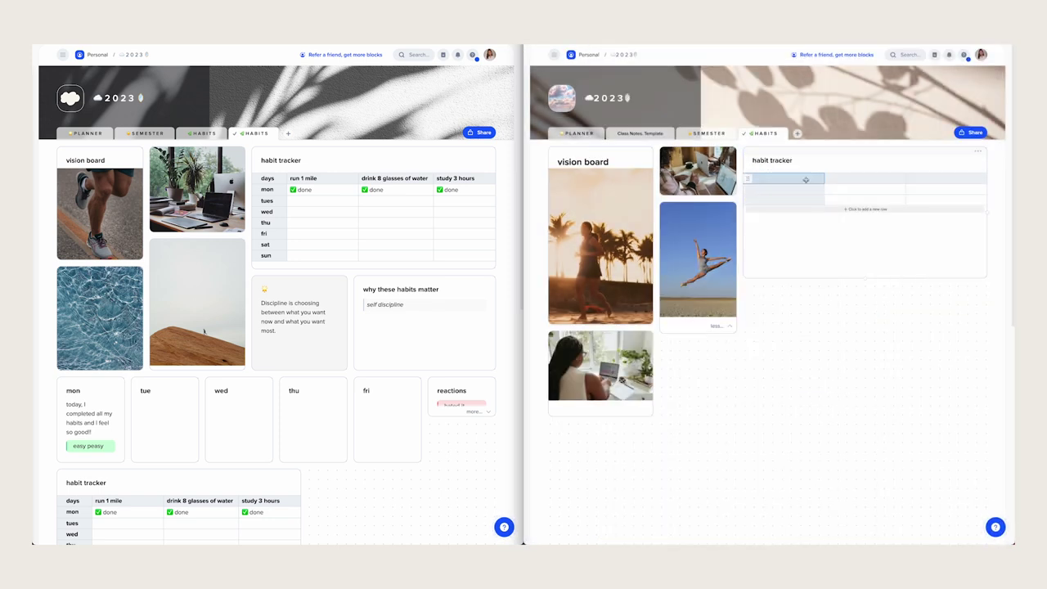
- Fill the habit tracker's day rows with tue, wed, thu, fri, sat and sun
text(run 2)
text(tue)
key(Return)
text(wed)
key(Return)
text(thu)
key(Return)
text(fri)
key(Return)
text(sat)
- Colour the quote tile light blue, add a leaf emoji and the 'Discipline' title
key(Return)
text(sun)
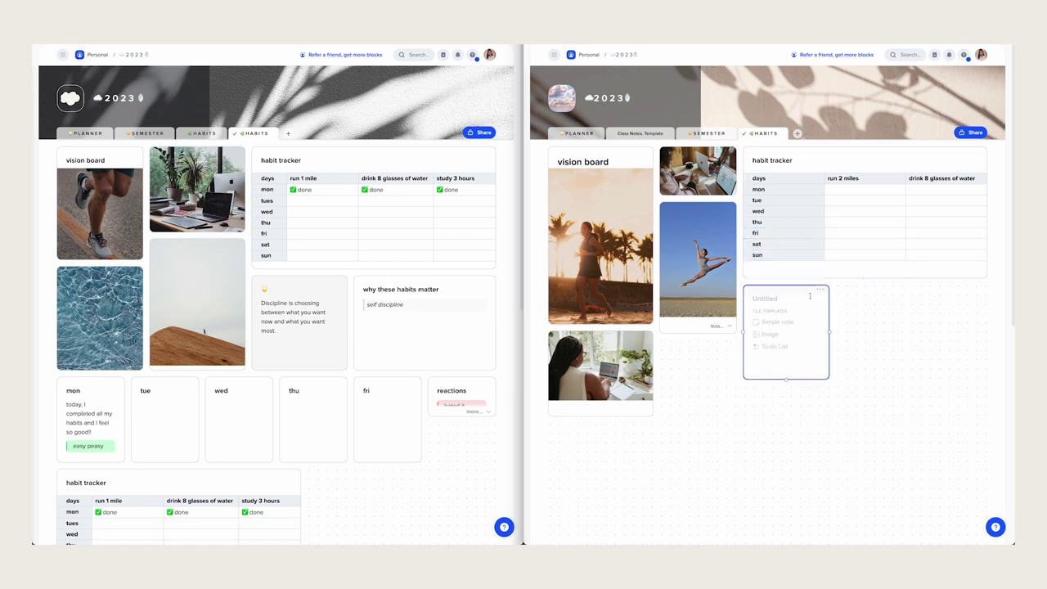
click(970, 421)
click(755, 299)
key(ctrl+super+space)
click(761, 359)
- Create a 'Why these habits matter' tile beside the blue one with a 'Self discipline' line
key(Return)
text(Discipline i)
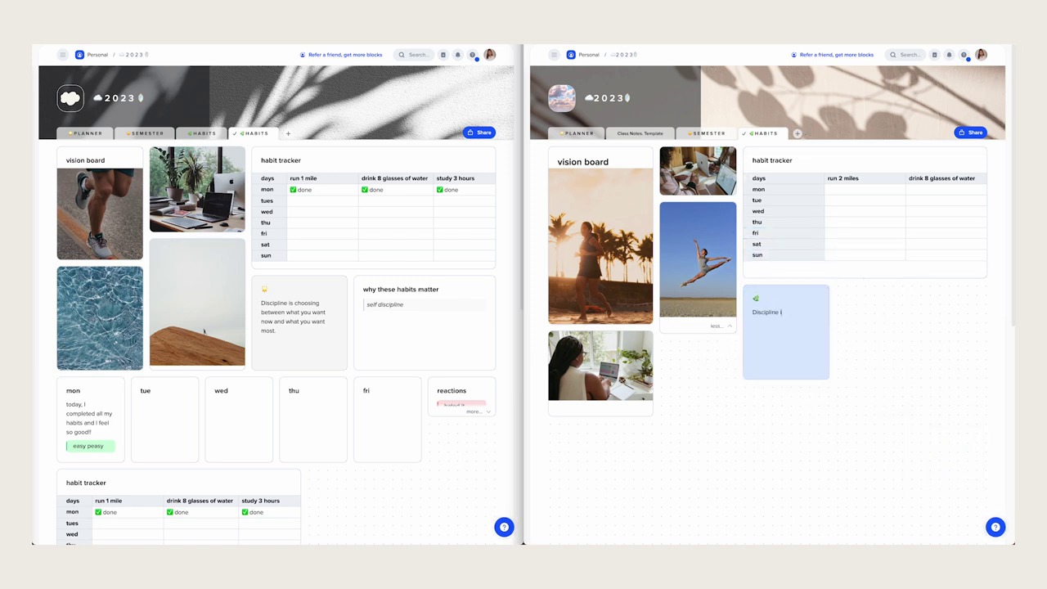
click(929, 327)
text(Why these habits matter)
key(Return)
text(/)
key(Return)
text(Self discipline)
- Add a 'mon' day tile below the photos, duplicate it for later days, and start a reactions tile
scroll(929, 327, down, 1)
scroll(698, 295, down, 2)
click(564, 229)
text(mon)
key(ctrl+d)
scroll(660, 267, up, 1)
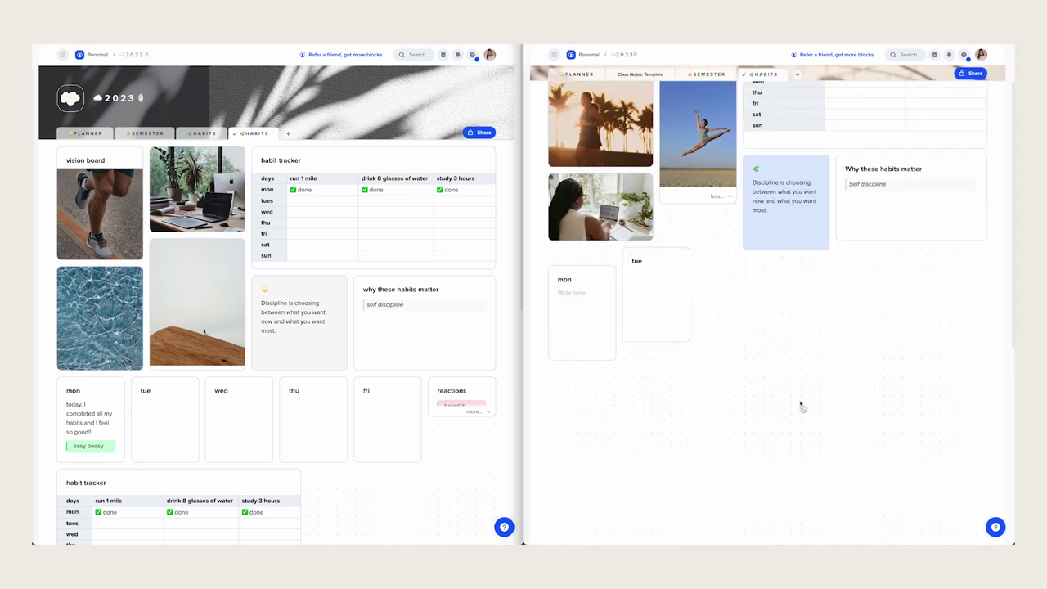
key(ctrl+d)
text(wed)
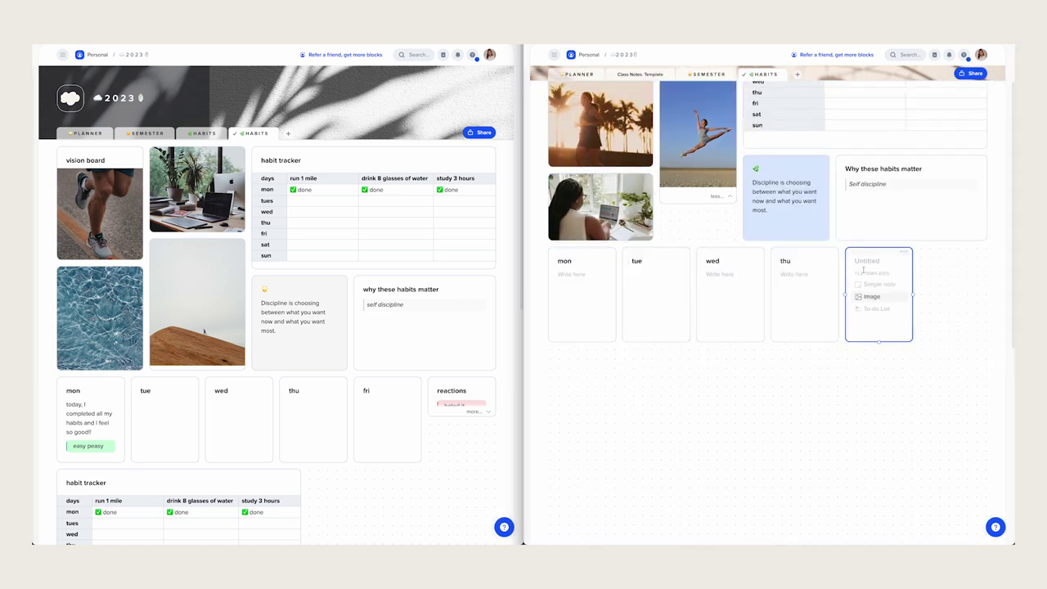
text(reactions)
- Add a red 'hated it' tag and an 'easy' tag to the reactions tile
key(Return)
text(/)
key(Return)
text(hated it)
key(Return)
text(easy/ba)
key(Escape)
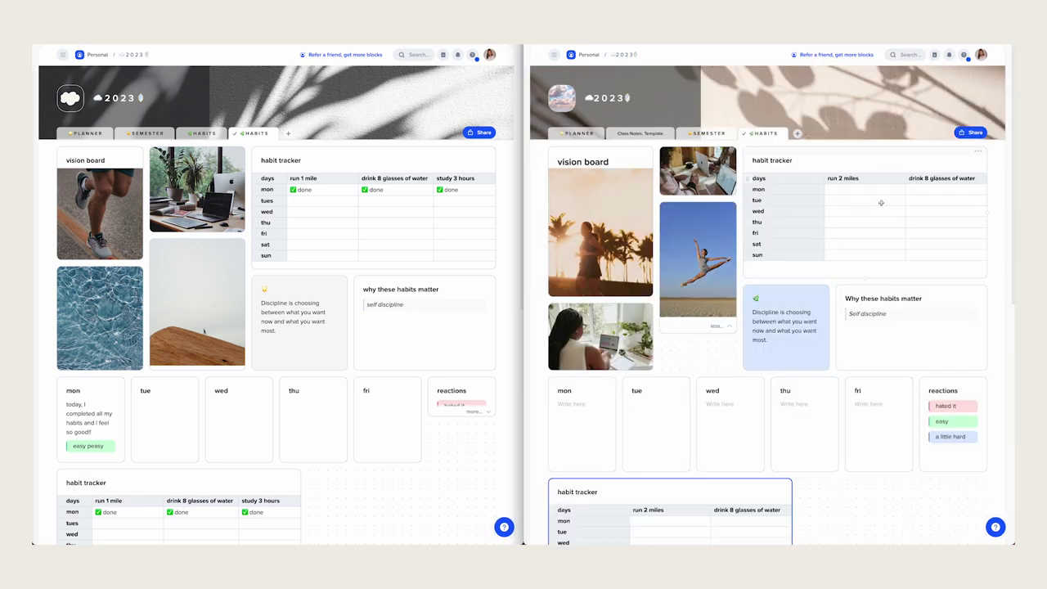